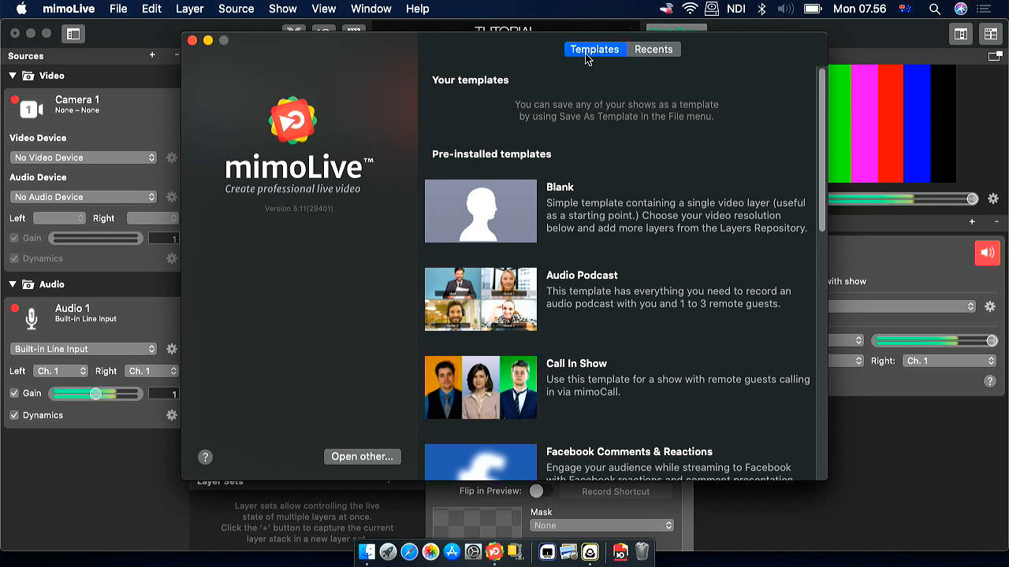
- Review the Blank template's frame rate and dimension options, keeping 25 fps and 720p HD, and close the template chooser without creating a document
click(576, 217)
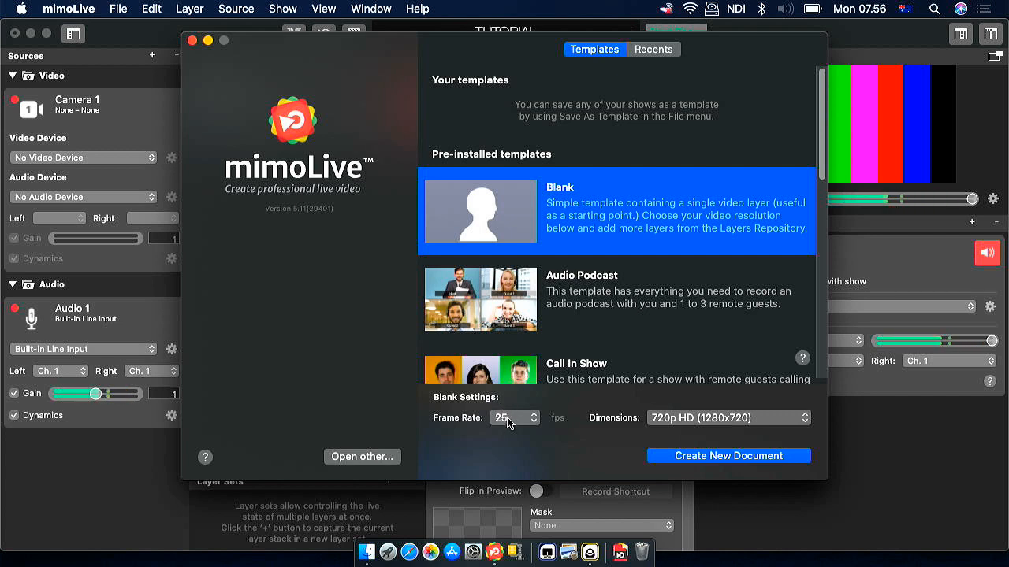
click(506, 418)
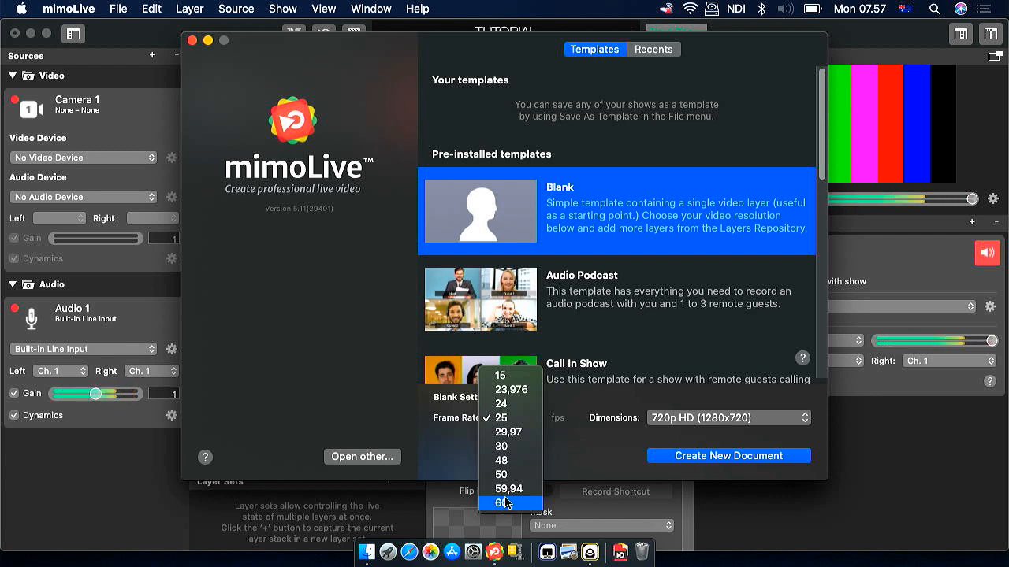
click(512, 422)
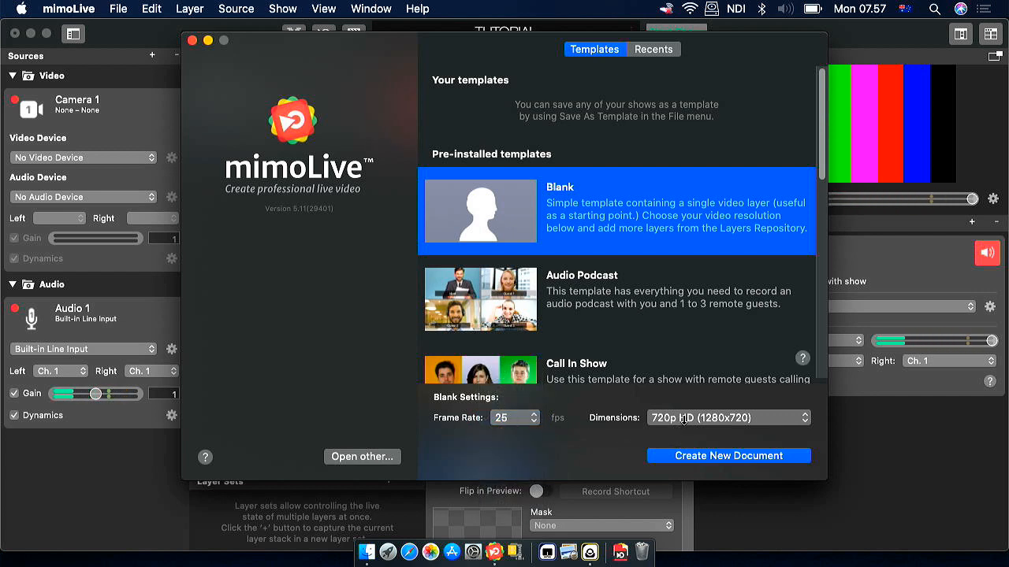
click(683, 420)
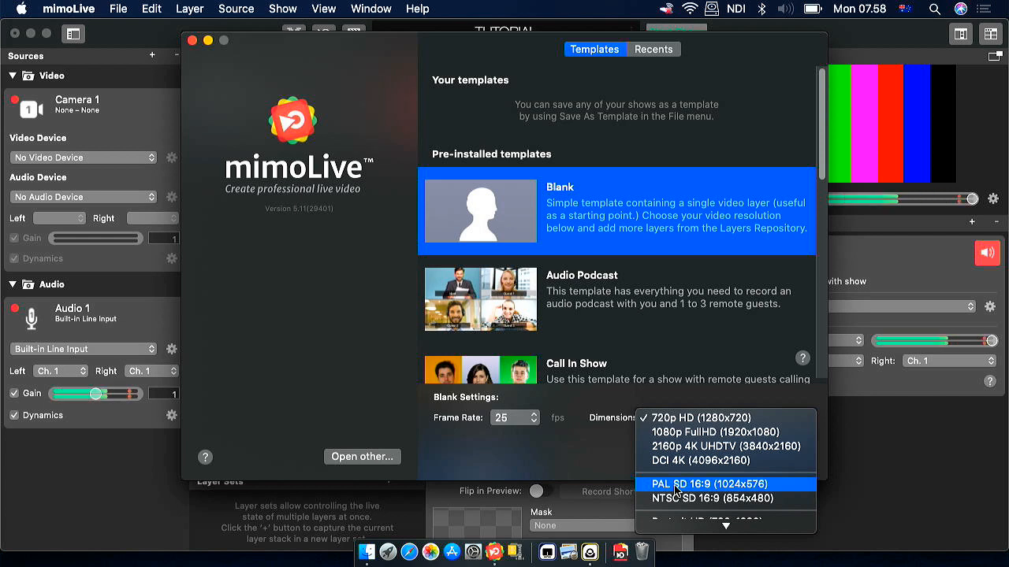
scroll(677, 492, down, 3)
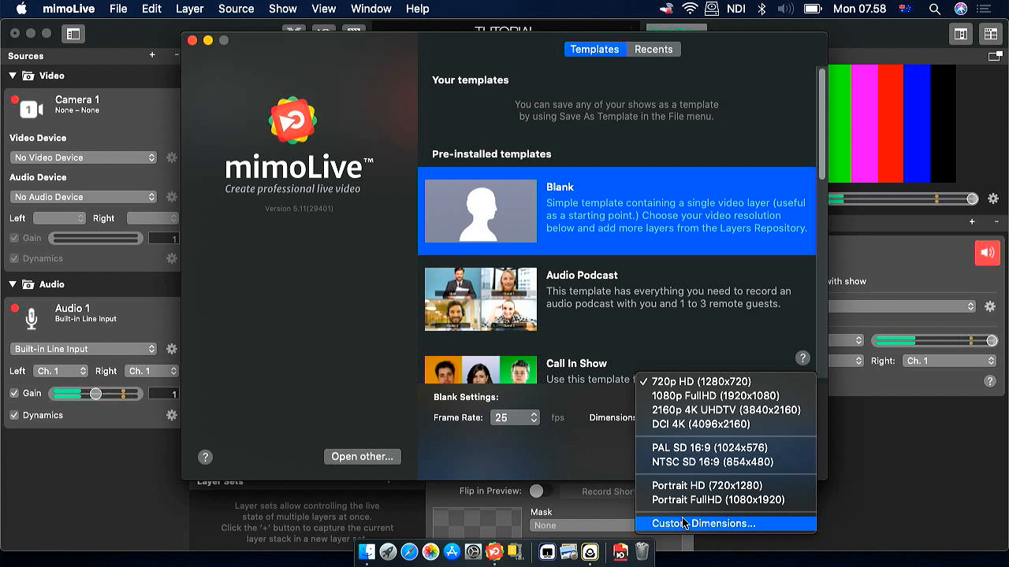
click(721, 385)
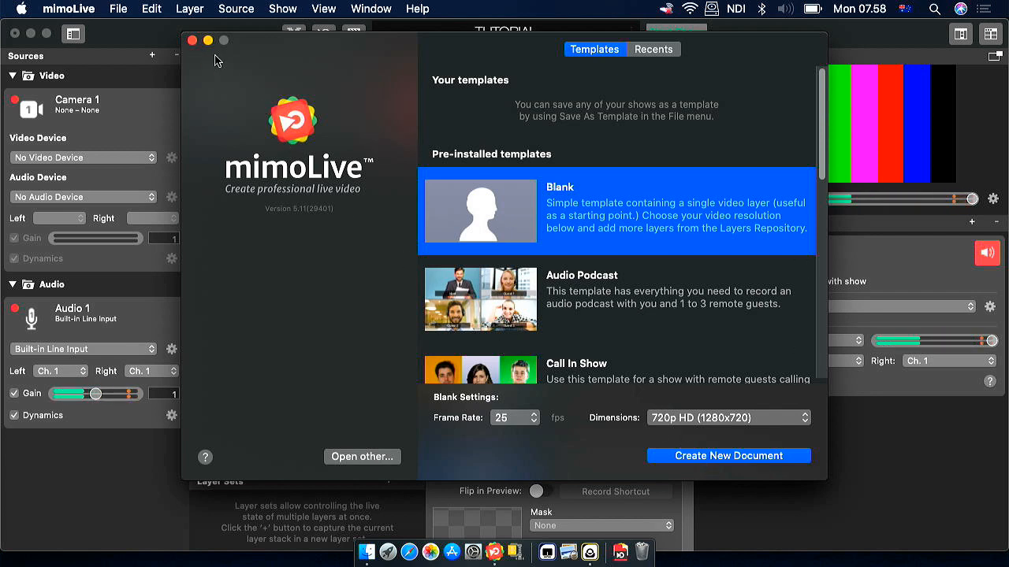
click(192, 40)
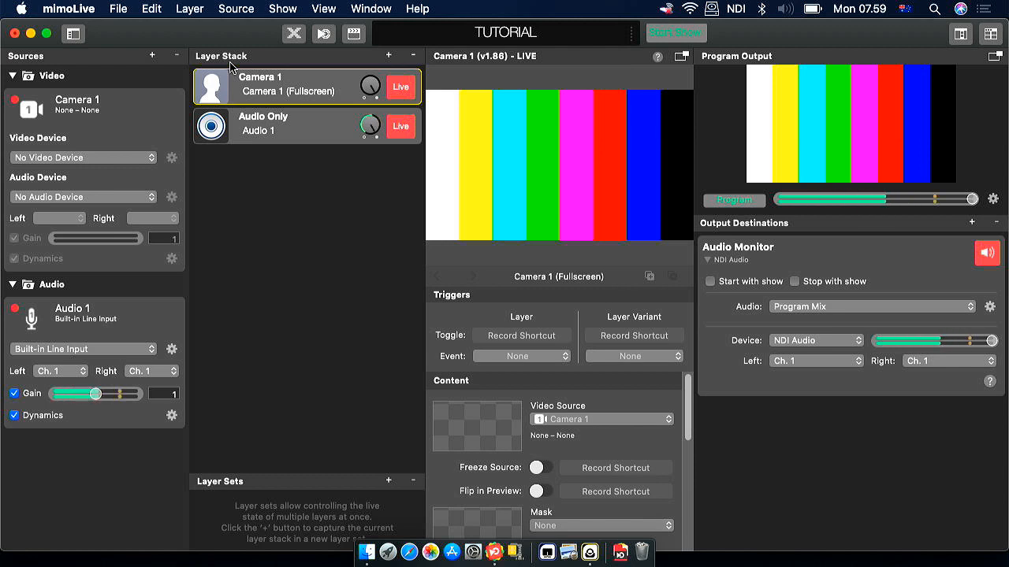
- Review the source types available for adding to the show, and dismiss the list without adding one
mouse_move(122, 120)
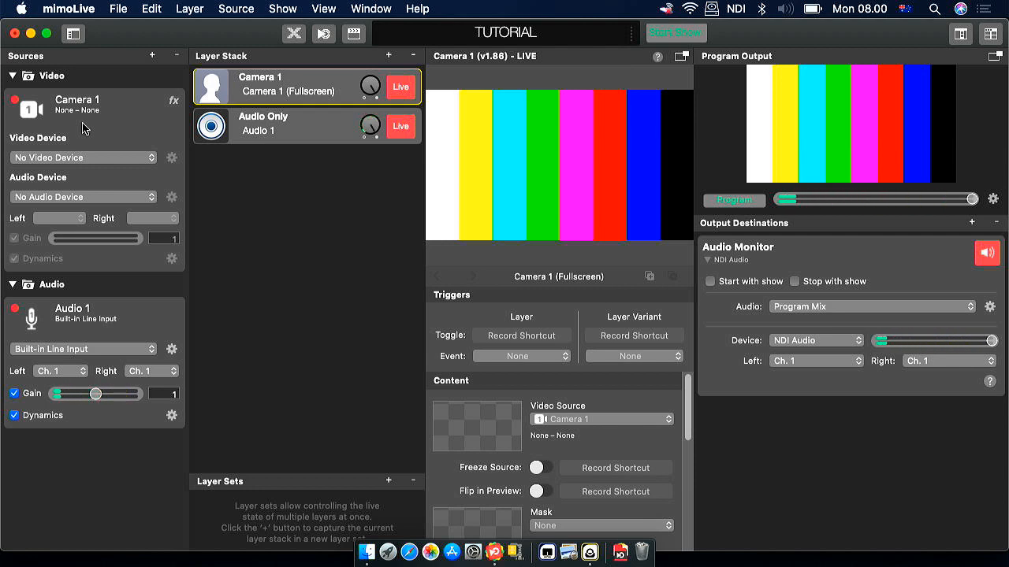
click(154, 56)
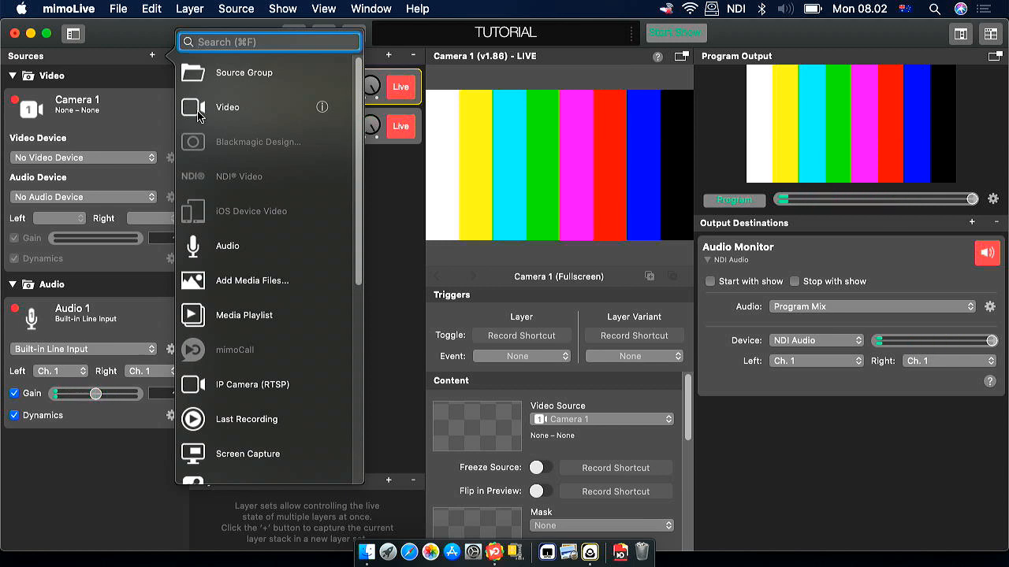
click(155, 84)
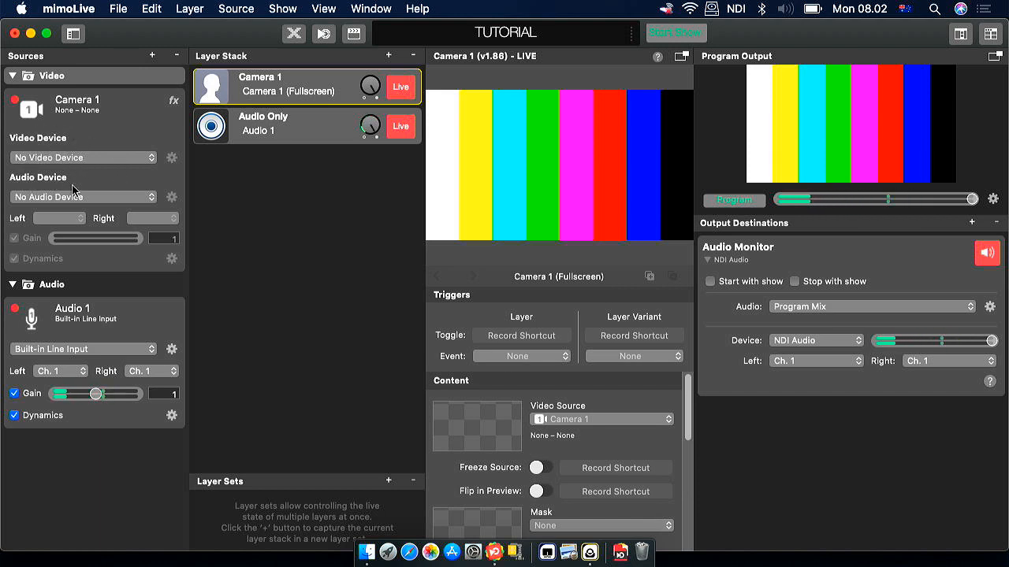
- Assign ezcap 2Cam CH1 as Camera 1's video device with No Audio Device, and raise the Audio 1 gain to 1.188
click(139, 159)
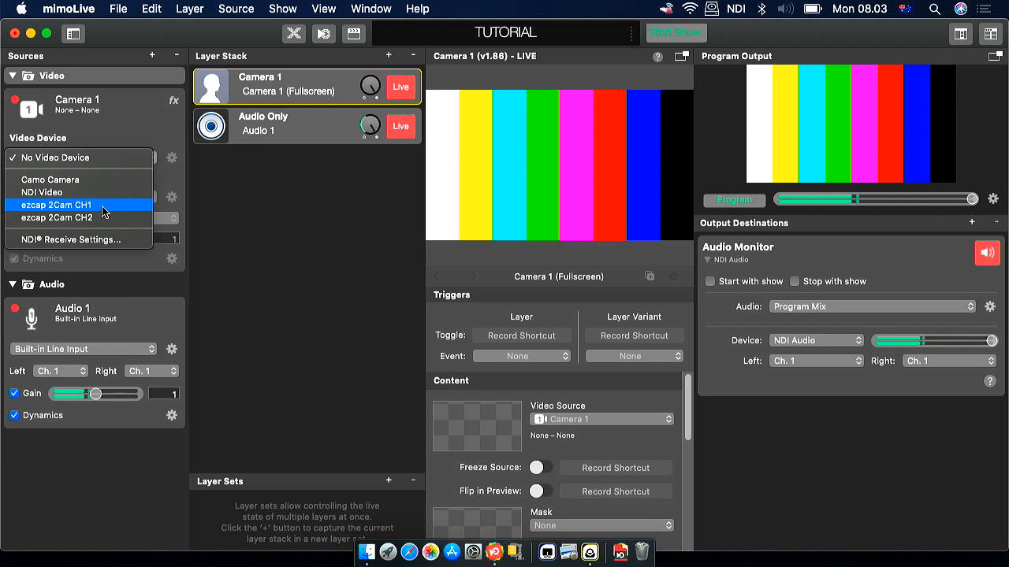
click(102, 208)
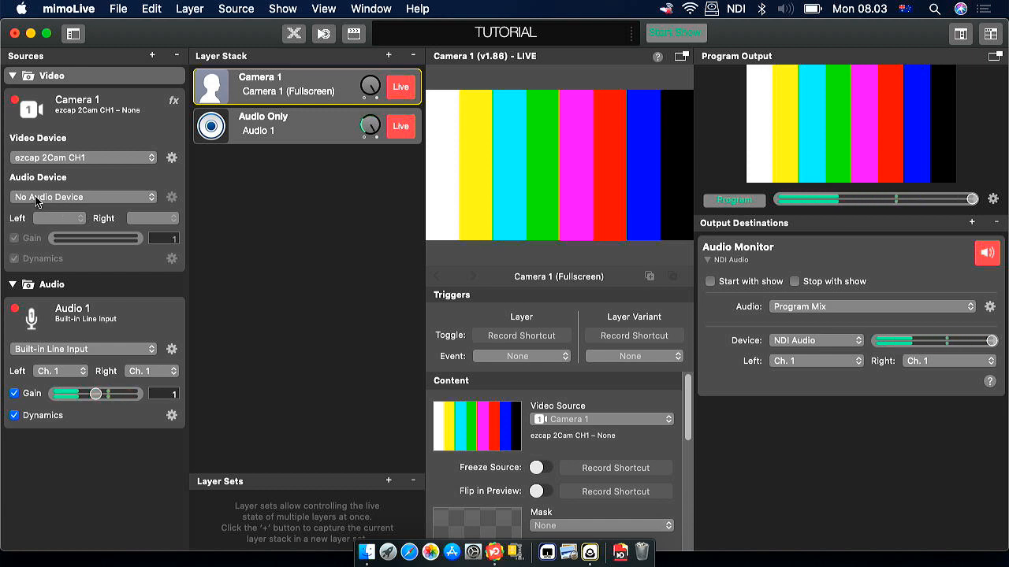
click(35, 201)
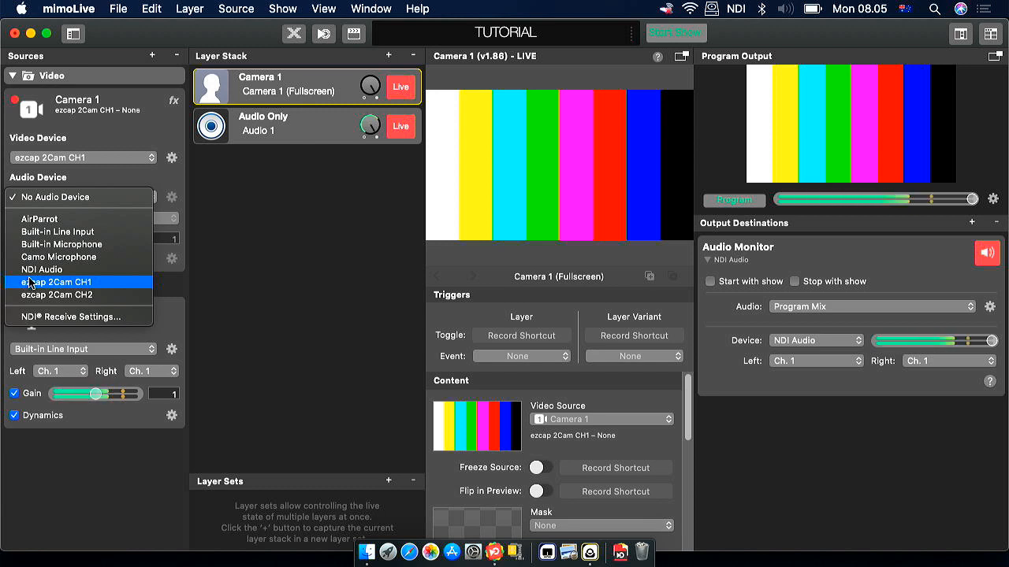
click(43, 198)
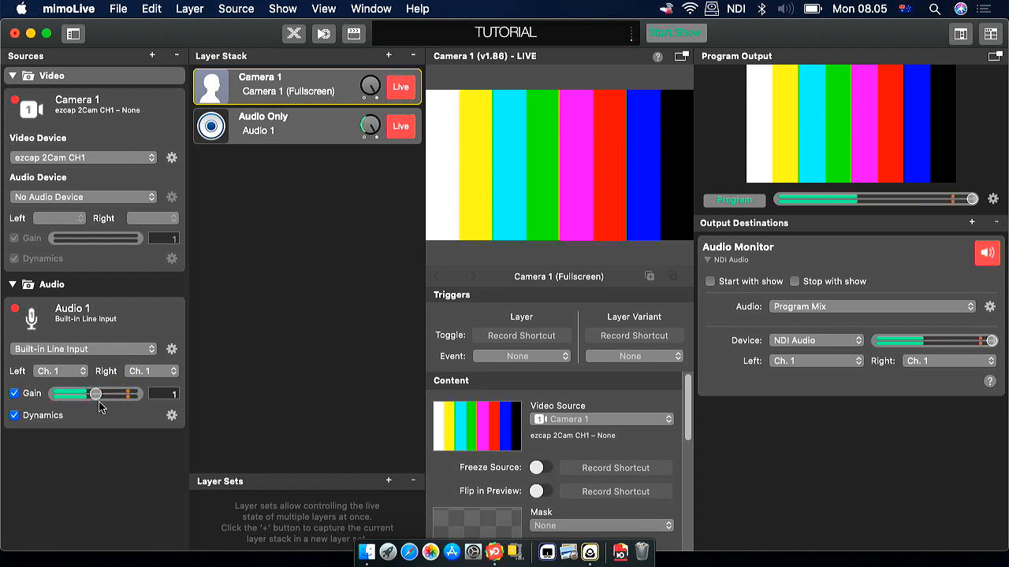
mouse_move(97, 400)
mouse_down()
mouse_move(132, 406)
mouse_move(97, 400)
mouse_move(119, 403)
mouse_move(106, 403)
mouse_up()
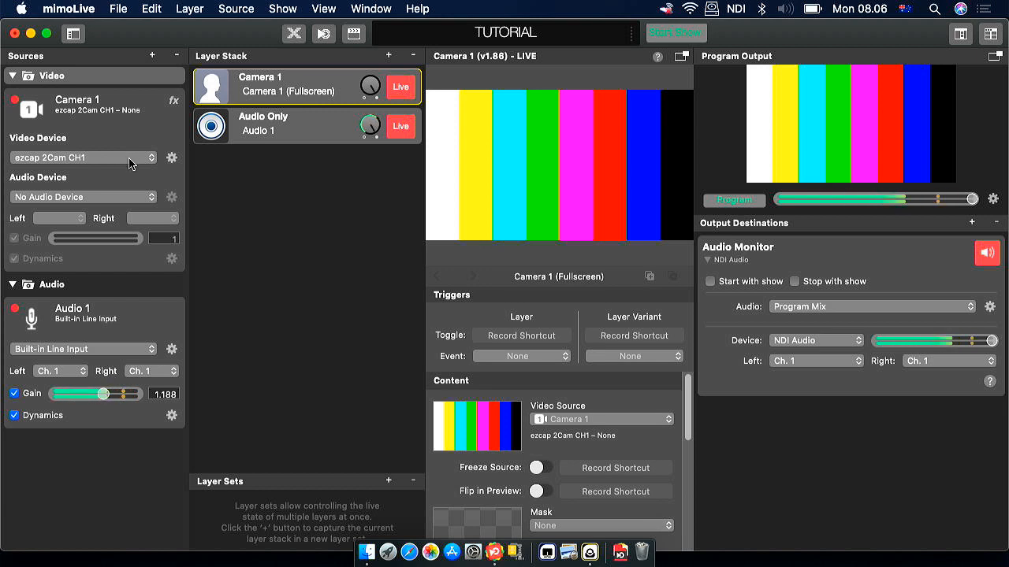
- Set the Camera 1 device format to 1280 × 720 – MJPEG Open DML and check its frame rate options
click(172, 159)
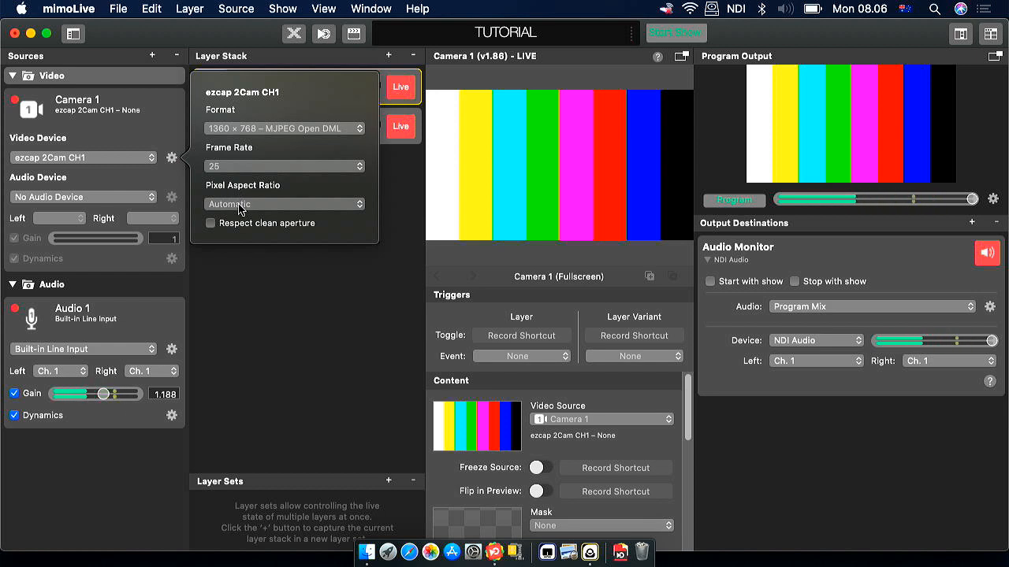
click(241, 131)
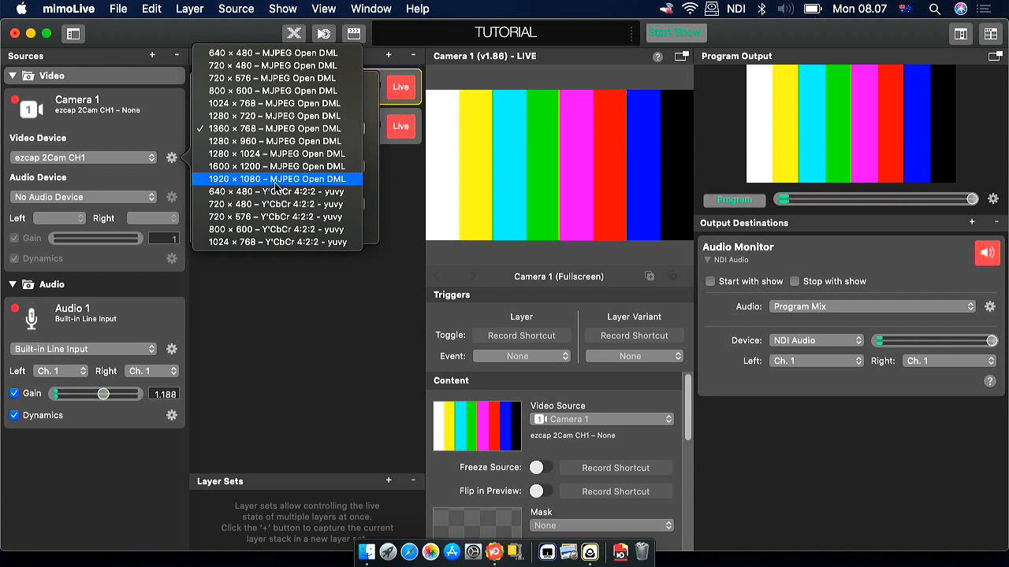
click(279, 120)
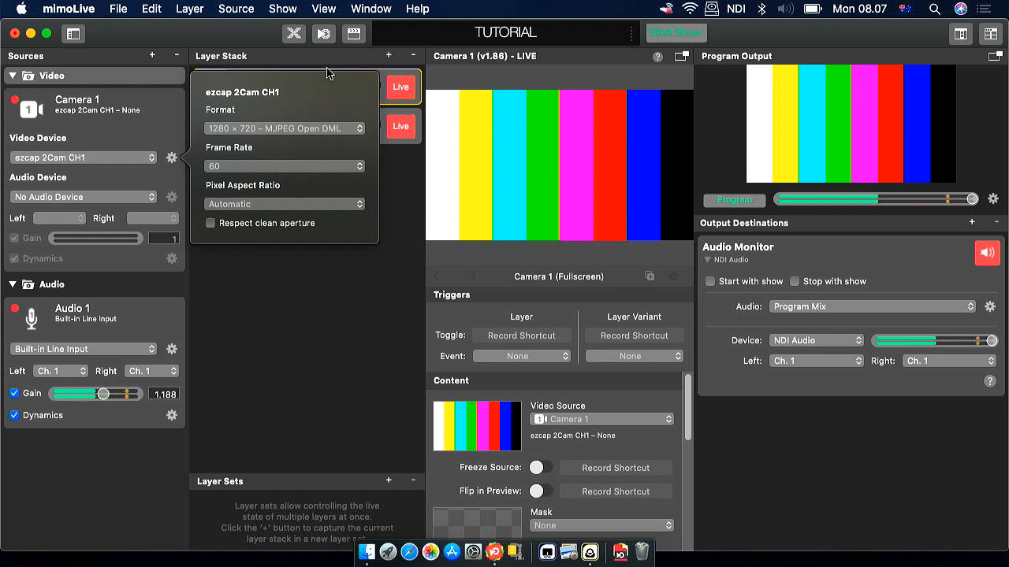
click(266, 166)
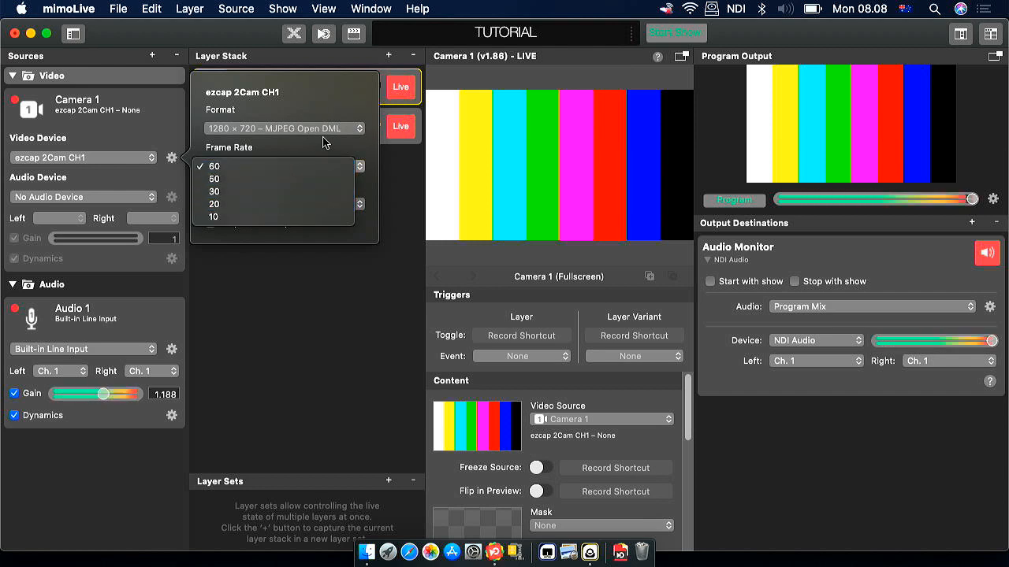
click(409, 185)
click(409, 184)
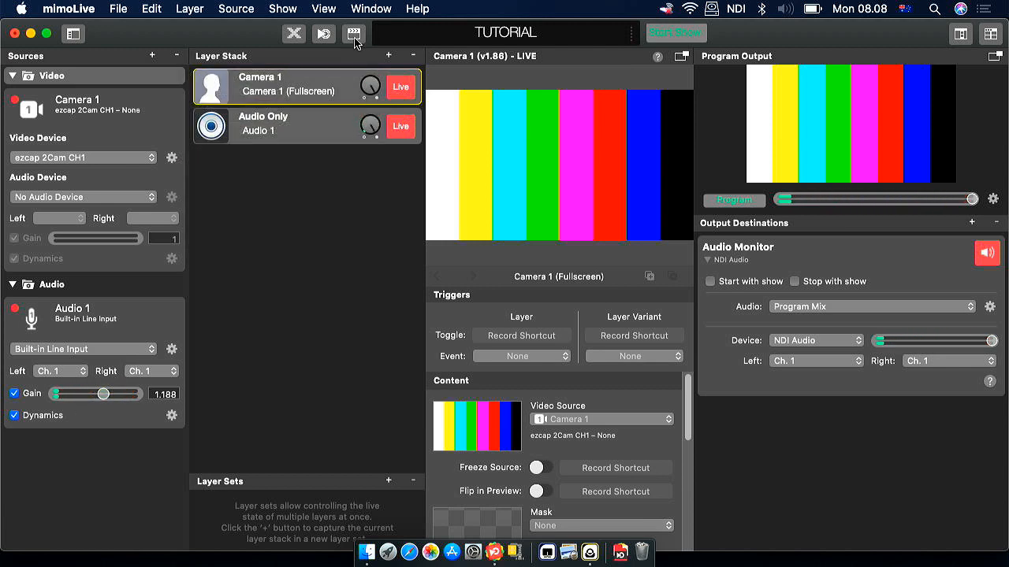
- Set the video frame rate of the TUTORIAL show to 25 in the document settings
click(355, 39)
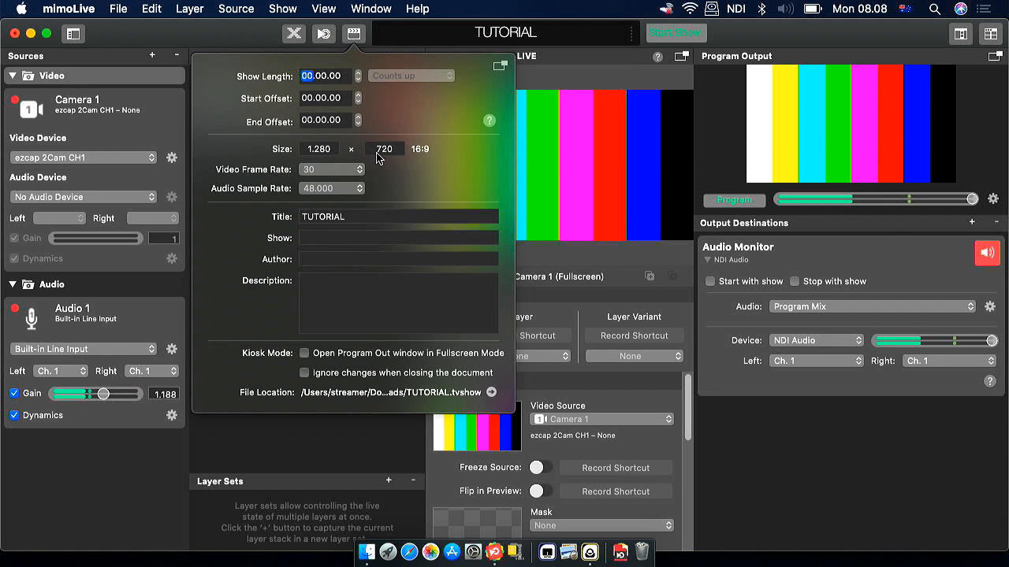
click(339, 169)
click(329, 145)
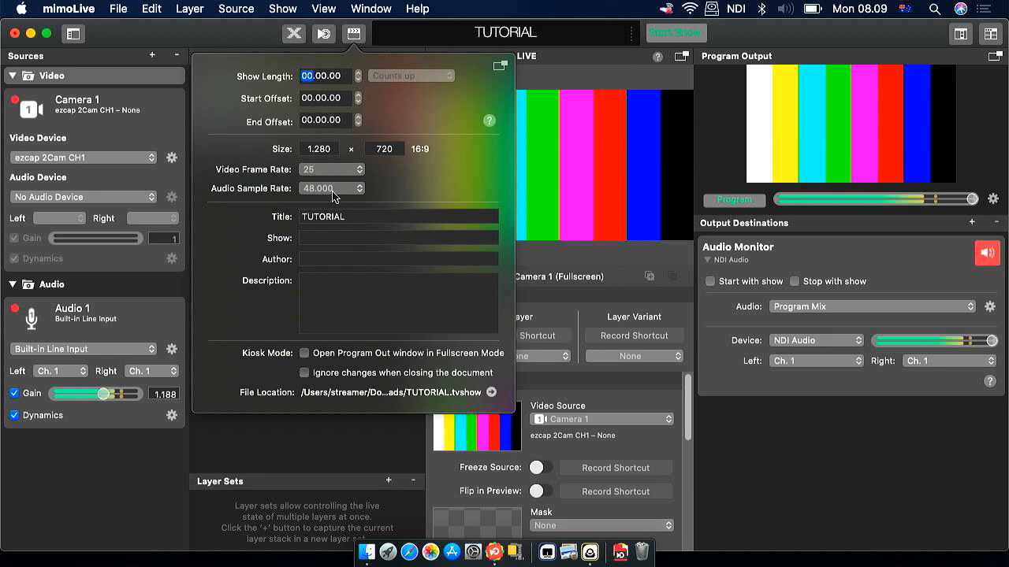
click(292, 432)
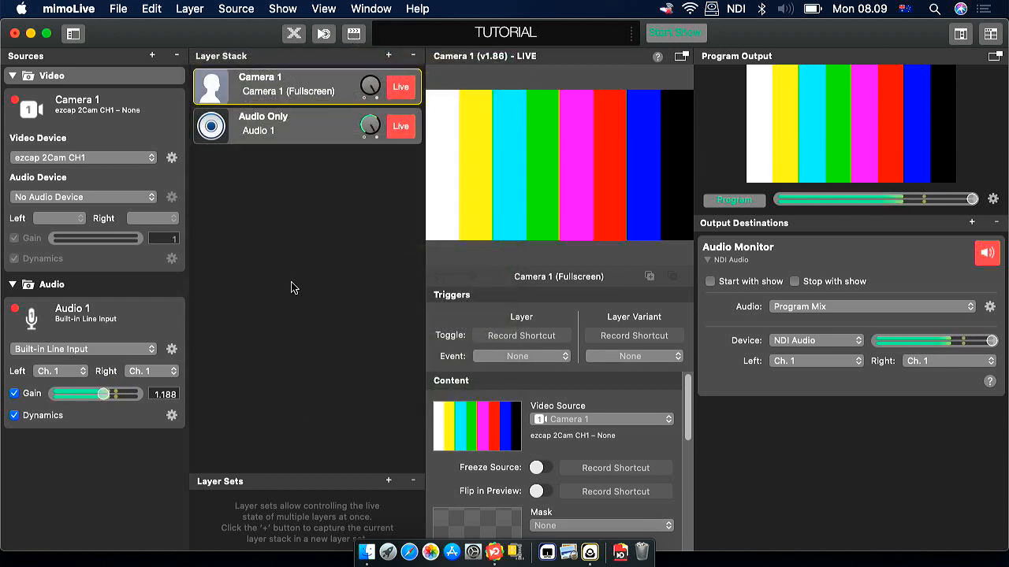
- Try frame rates of 50 and 30 for Camera 1's capture device, finishing on 50
click(171, 159)
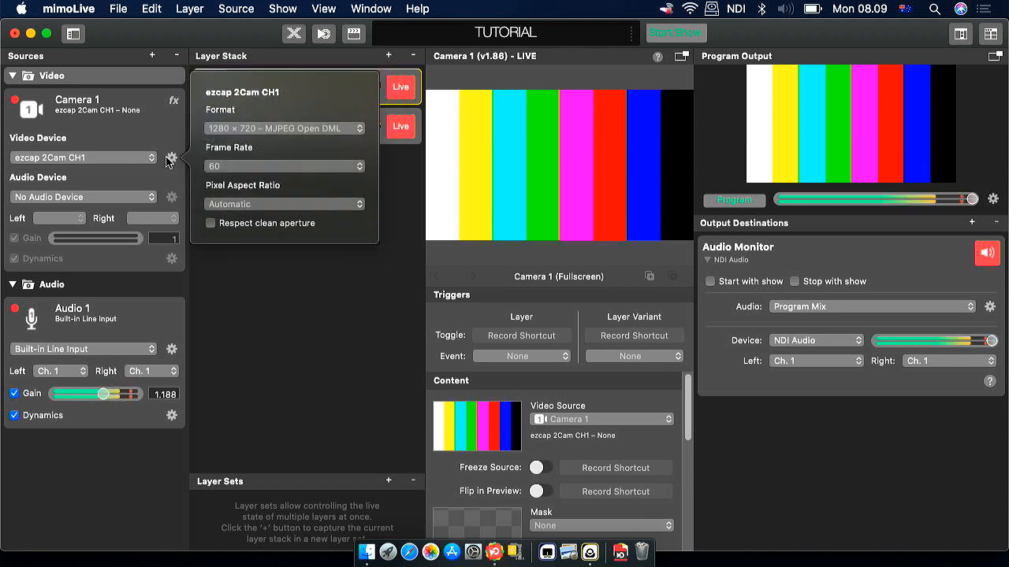
click(239, 167)
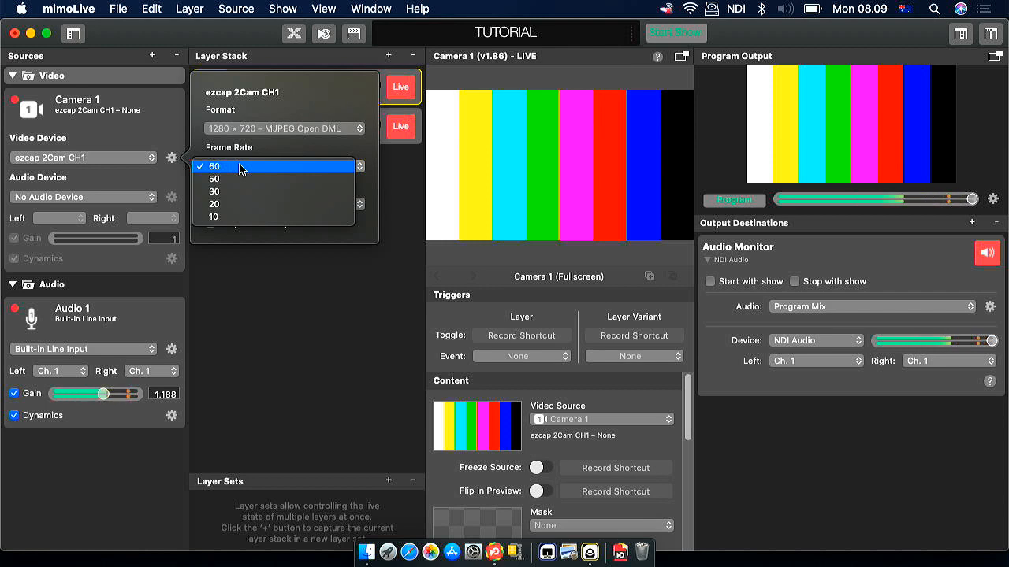
click(236, 179)
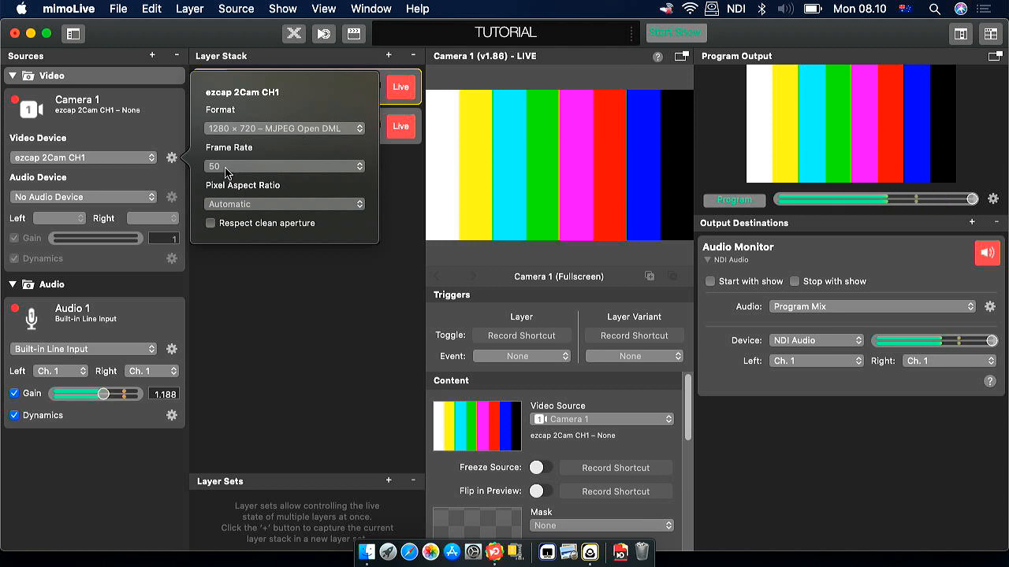
click(225, 166)
click(229, 178)
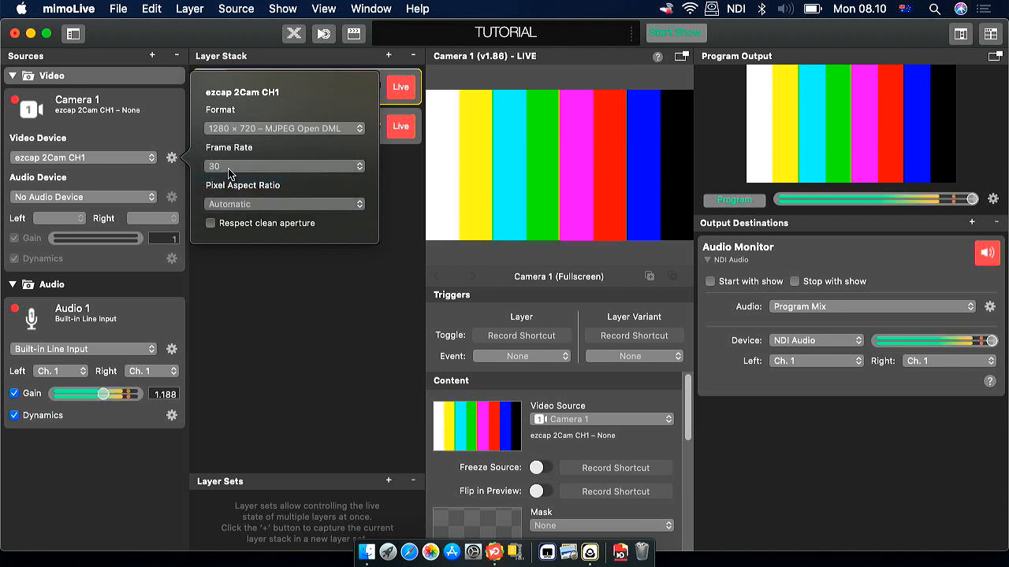
click(231, 166)
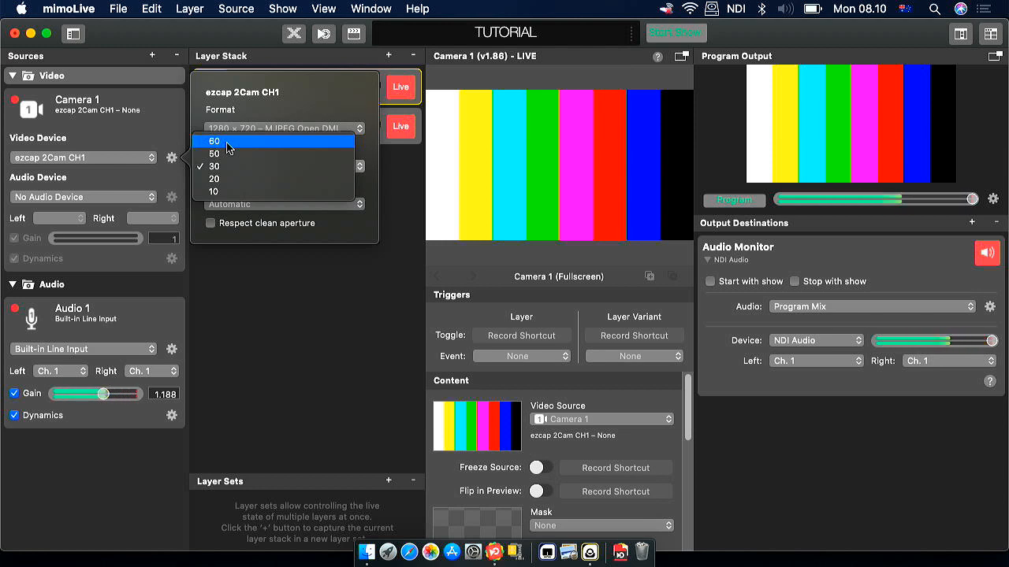
click(222, 155)
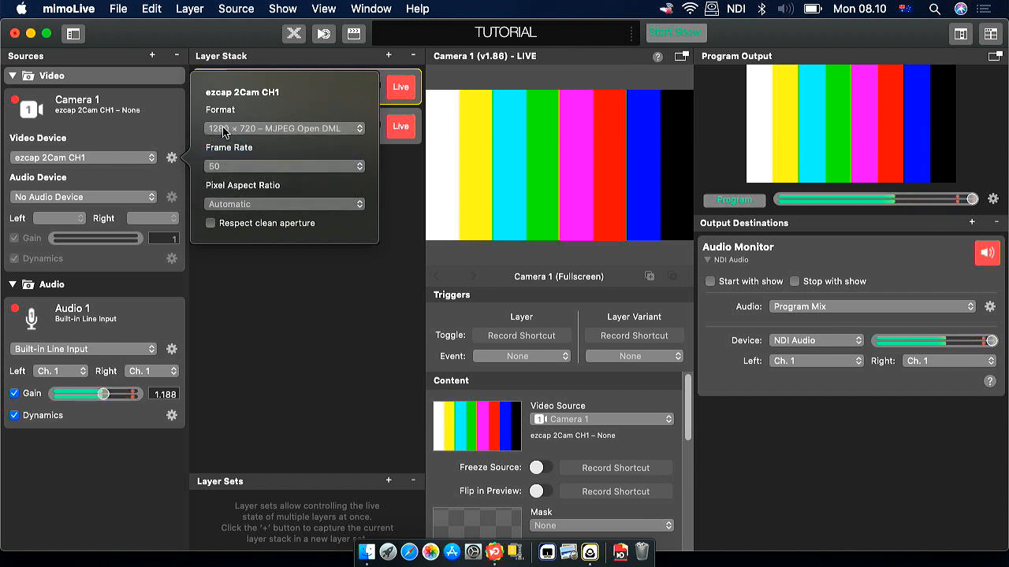
- Set Camera 1's capture device to the 1360 × 768 – MJPEG Open DML format with a frame rate of 25
click(225, 131)
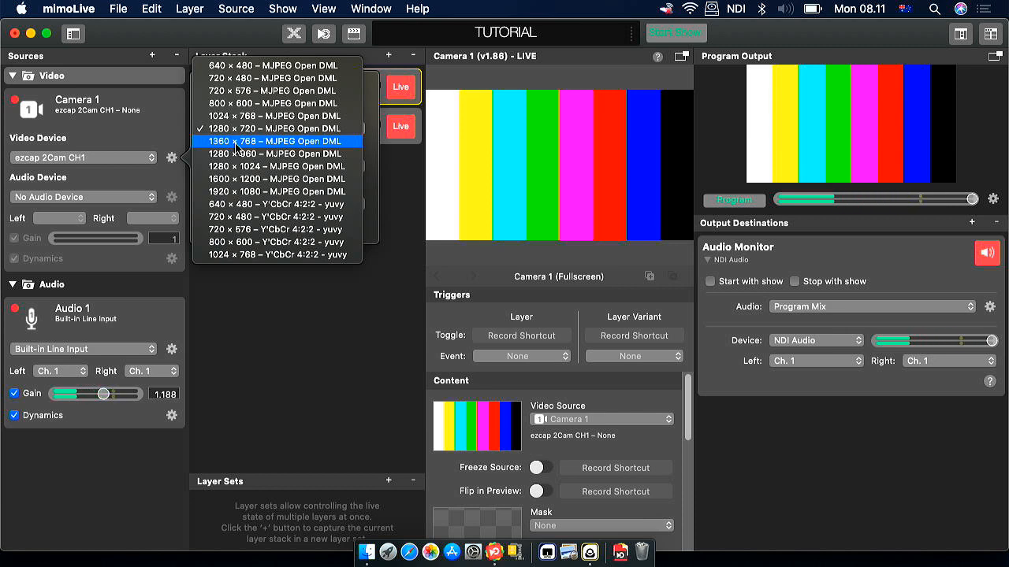
click(236, 148)
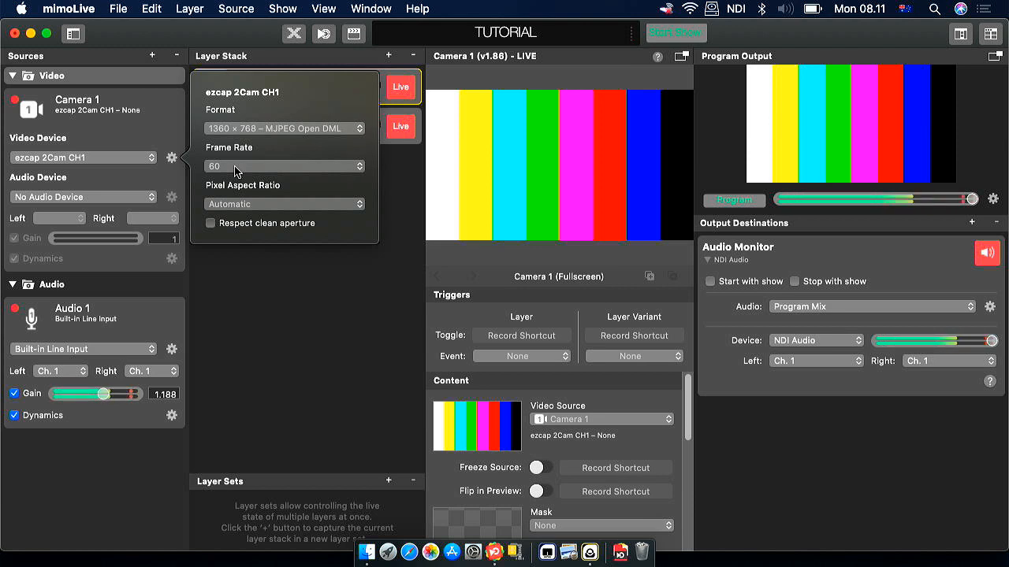
click(234, 168)
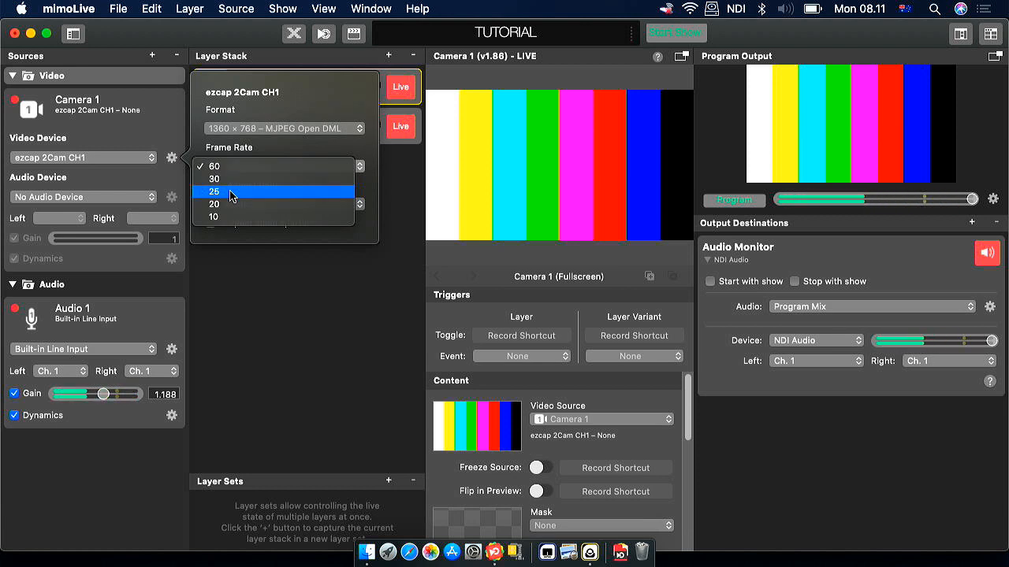
click(232, 193)
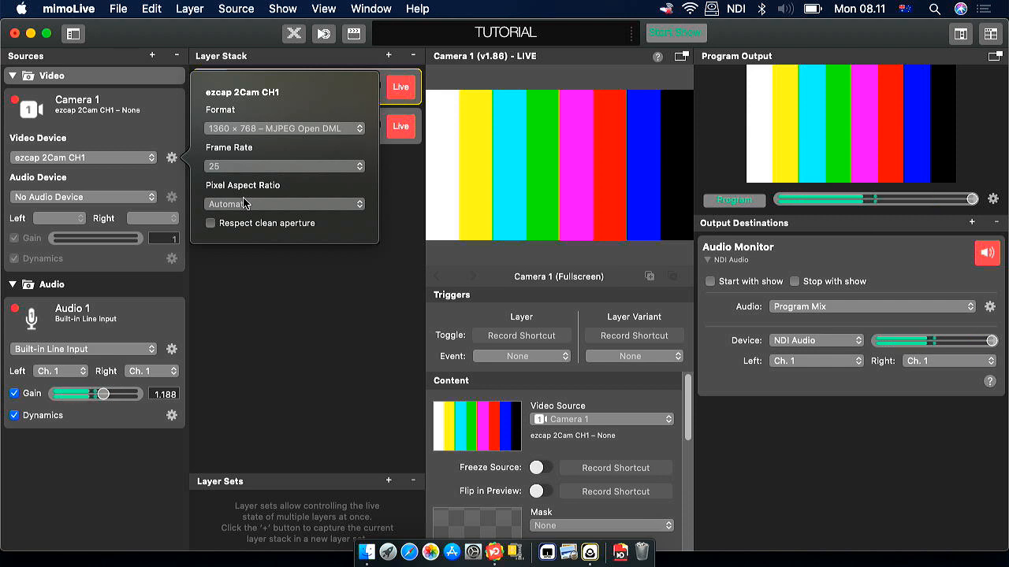
click(231, 283)
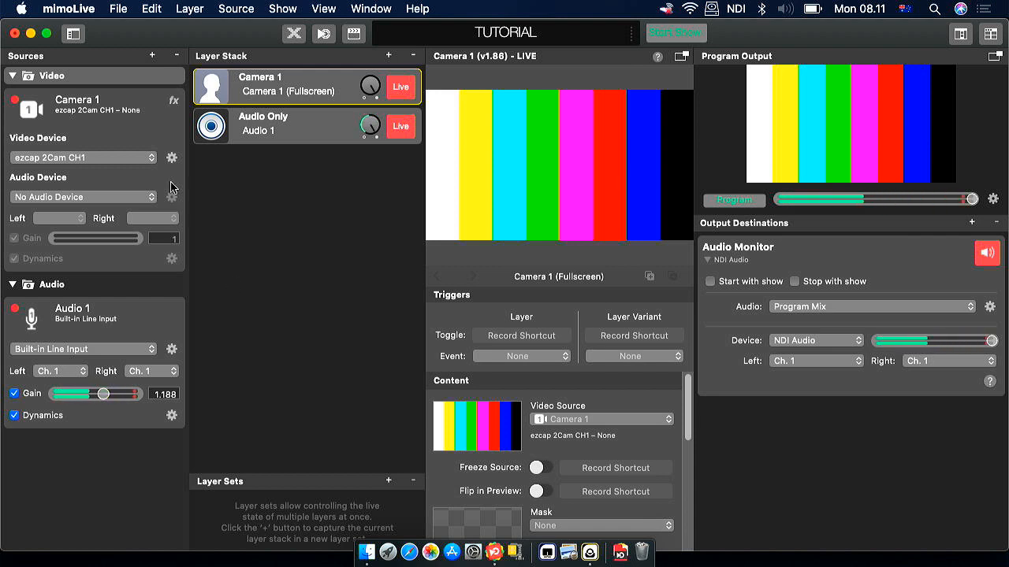
- Add a second video source and set its ezcap 2Cam CH2 device to 1360 × 768 – MJPEG Open DML with a frame rate of 25
click(153, 57)
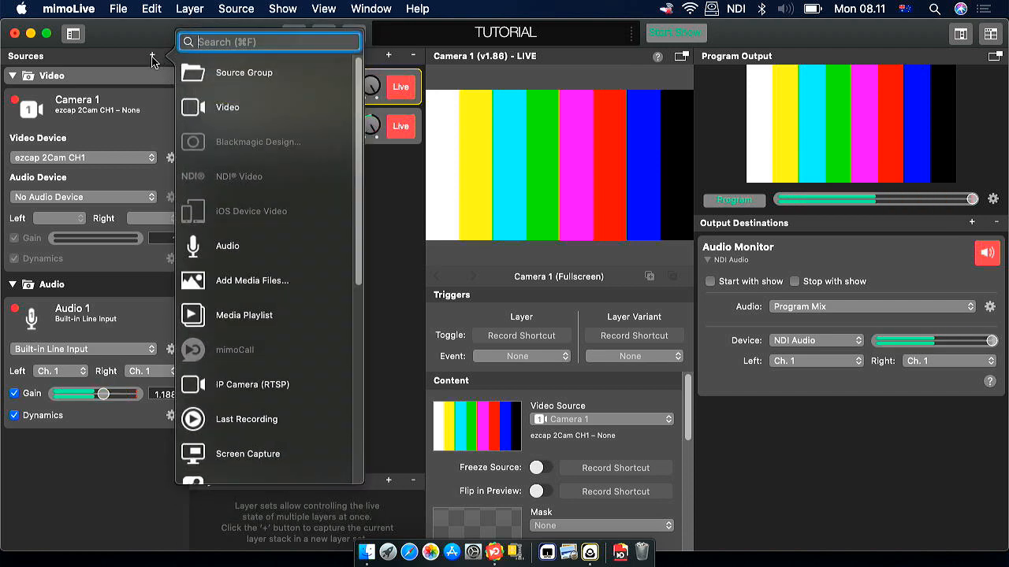
click(203, 114)
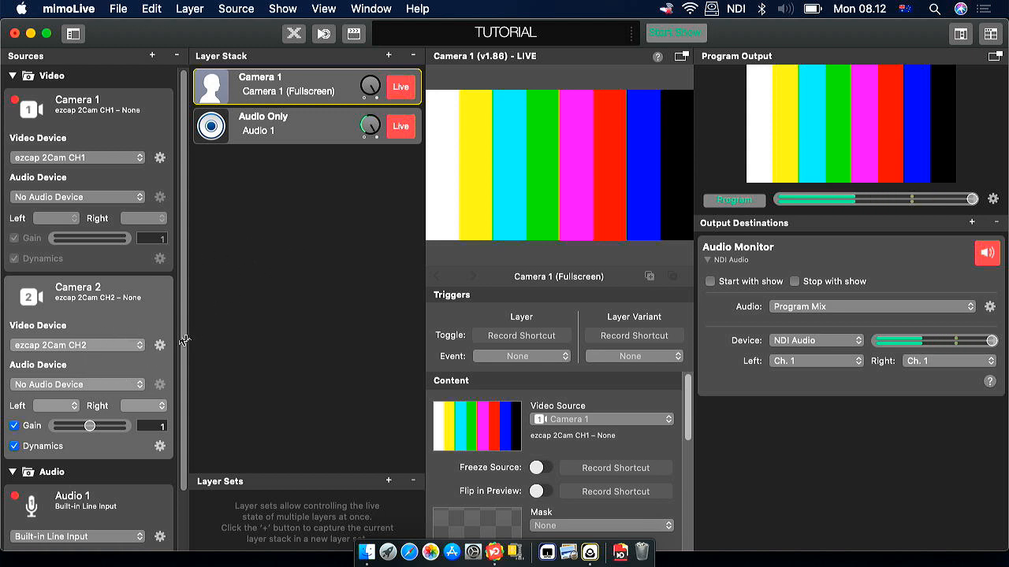
click(159, 347)
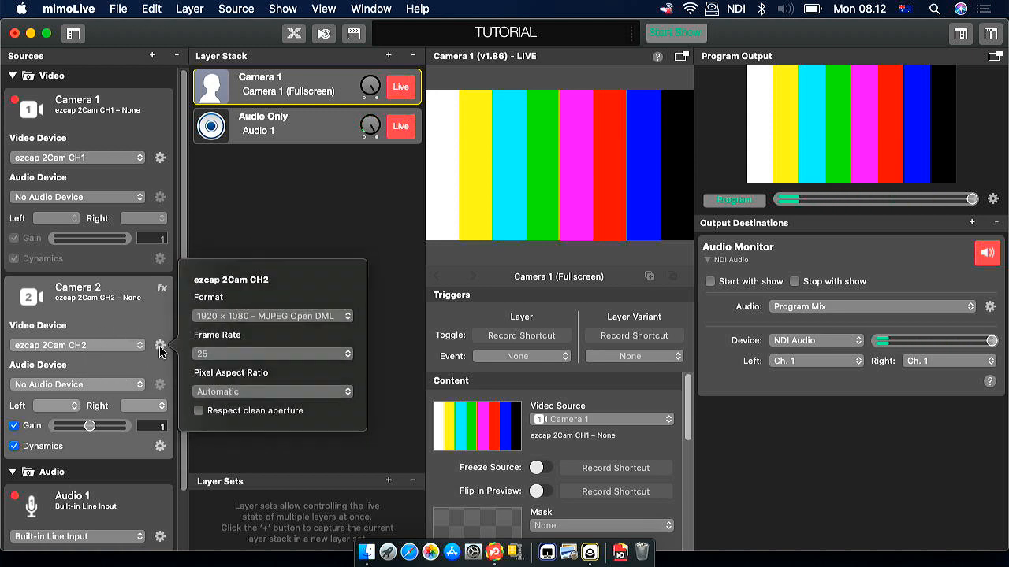
click(244, 319)
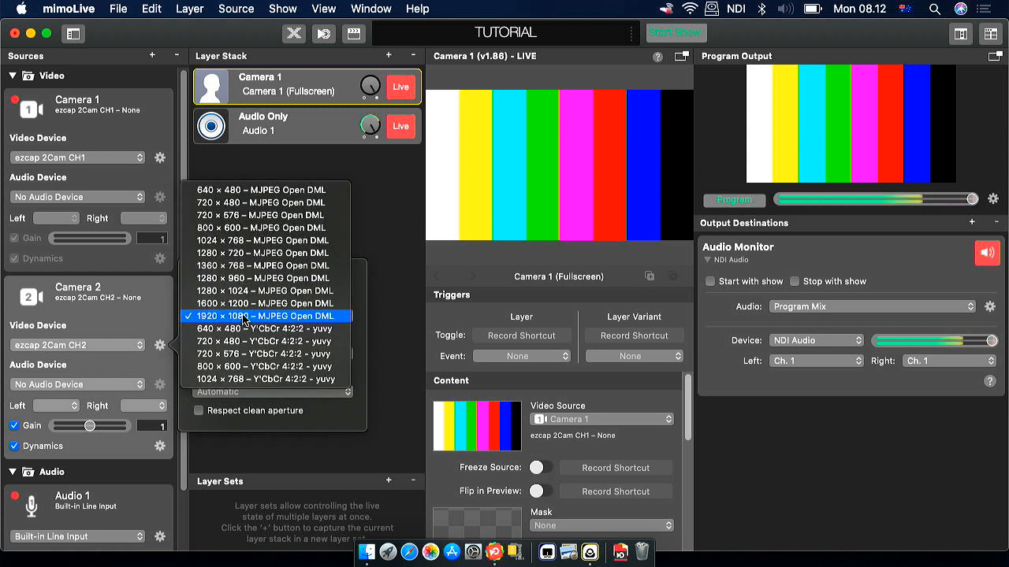
click(242, 267)
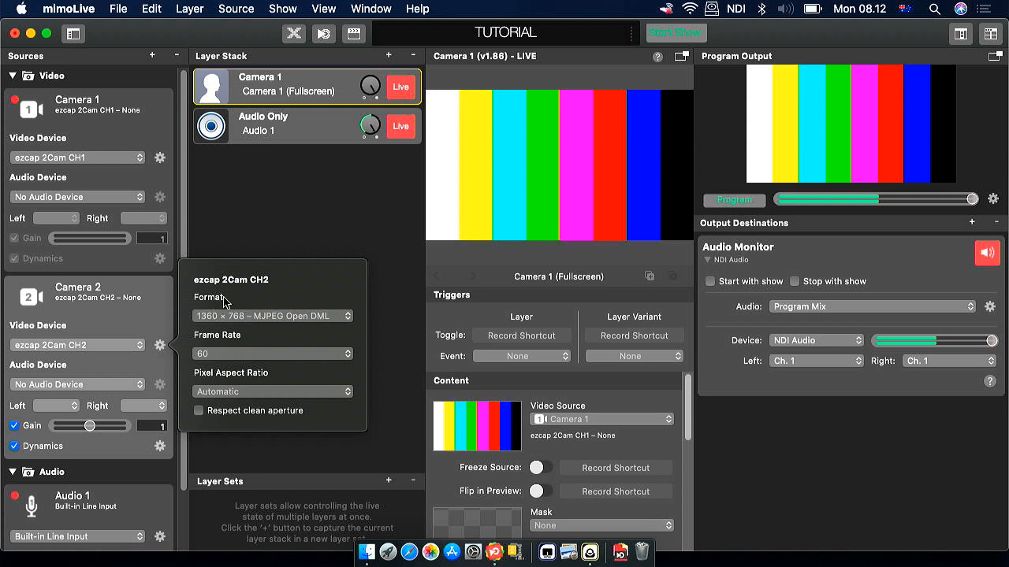
click(231, 358)
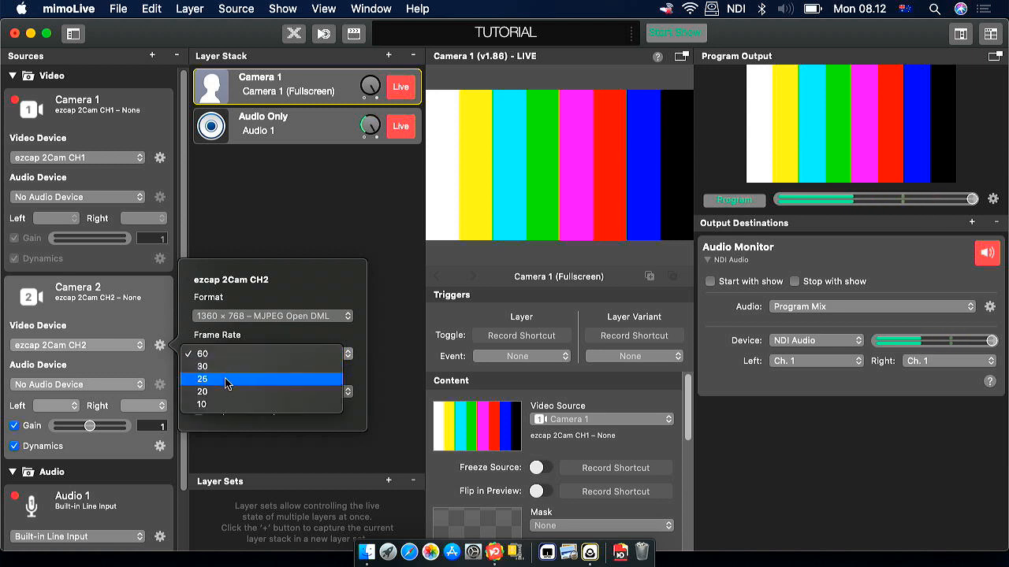
click(227, 381)
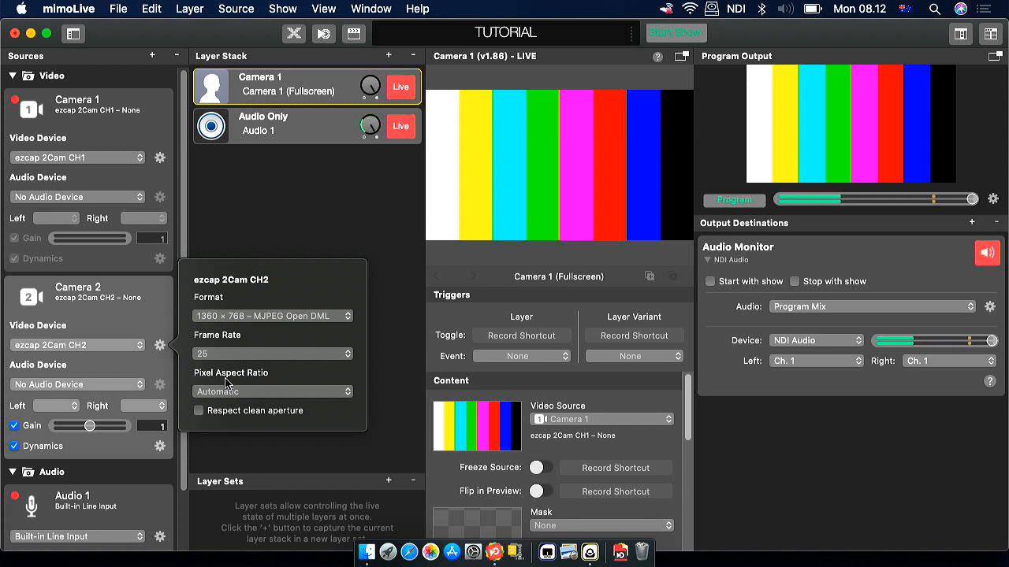
click(284, 219)
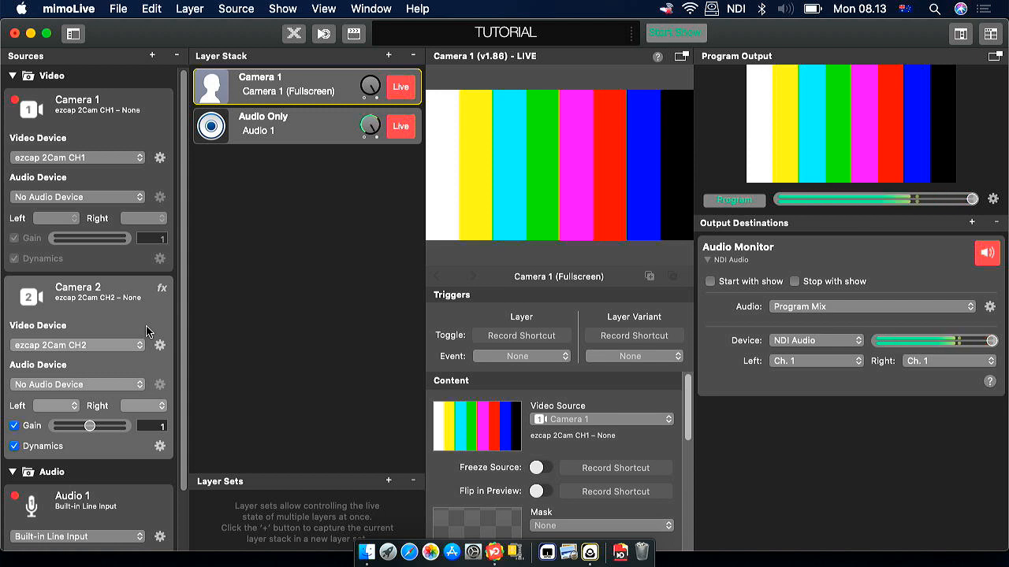
- Add the Camera 2 source to the layer stack as a new layer and rename that layer Camera 2
drag(147, 331, 322, 257)
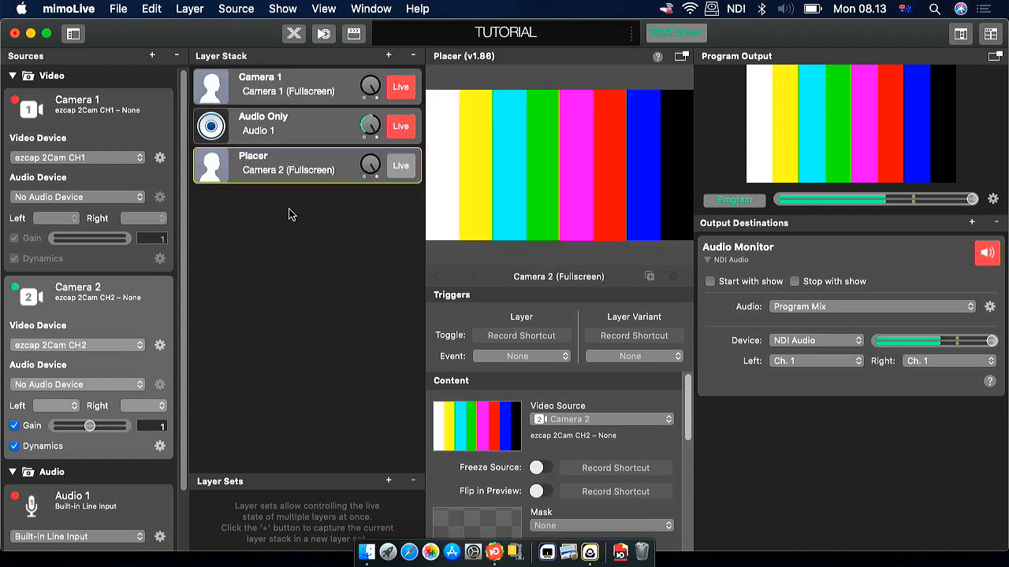
double_click(246, 158)
text(Ca)
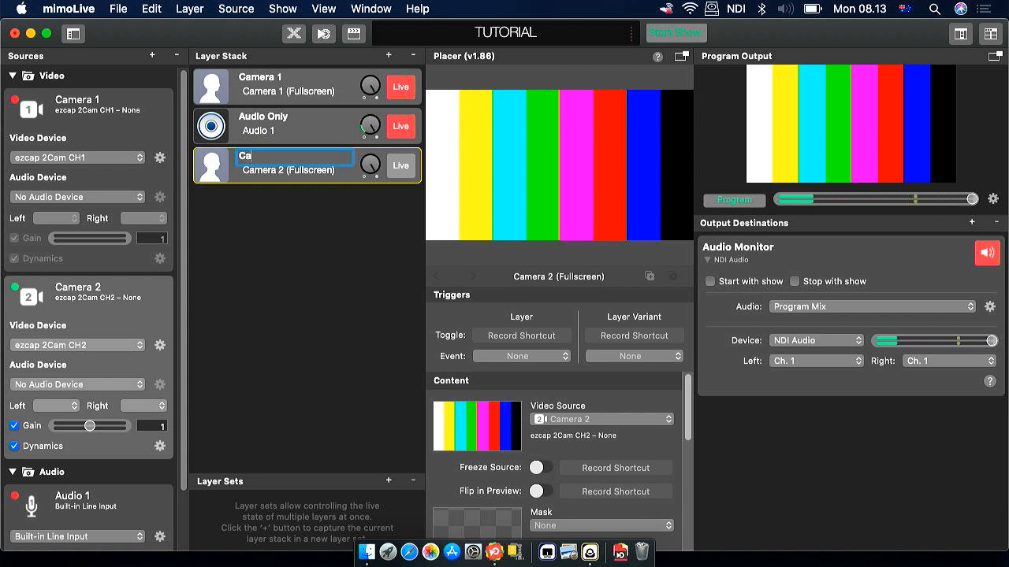
text(mera 2)
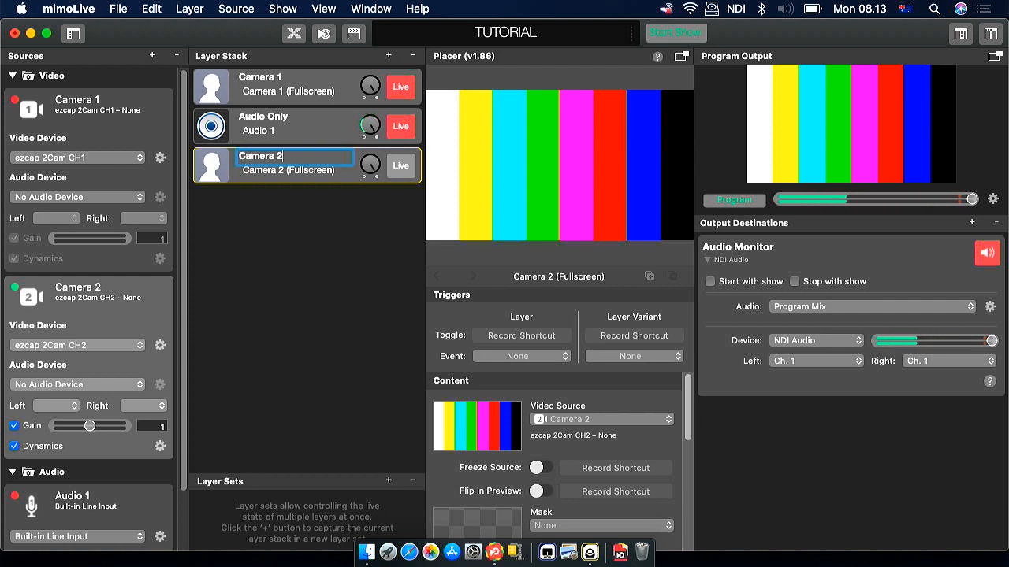
key(Return)
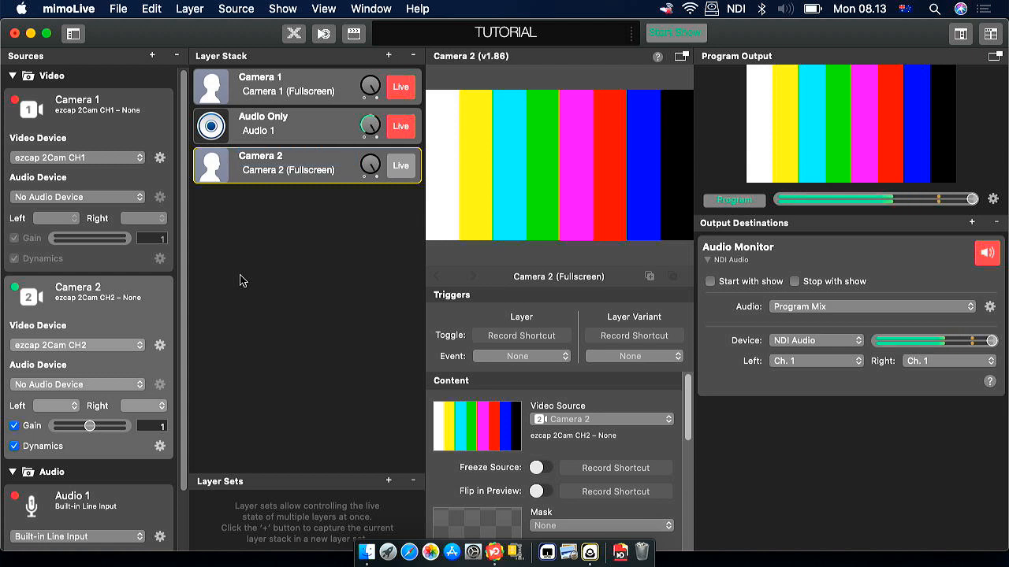
click(77, 103)
click(76, 102)
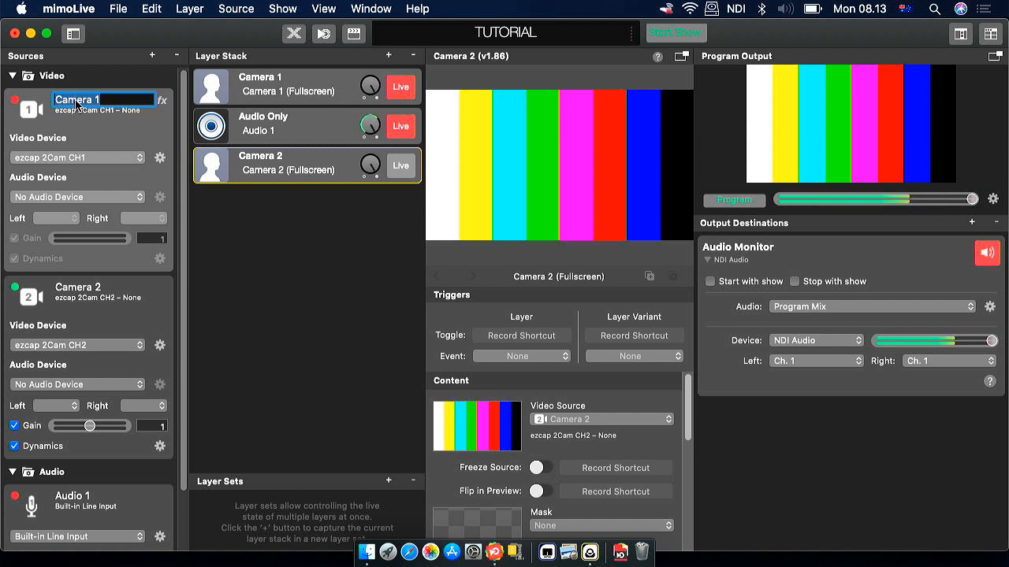
key(BackSpace)
text(Camera )
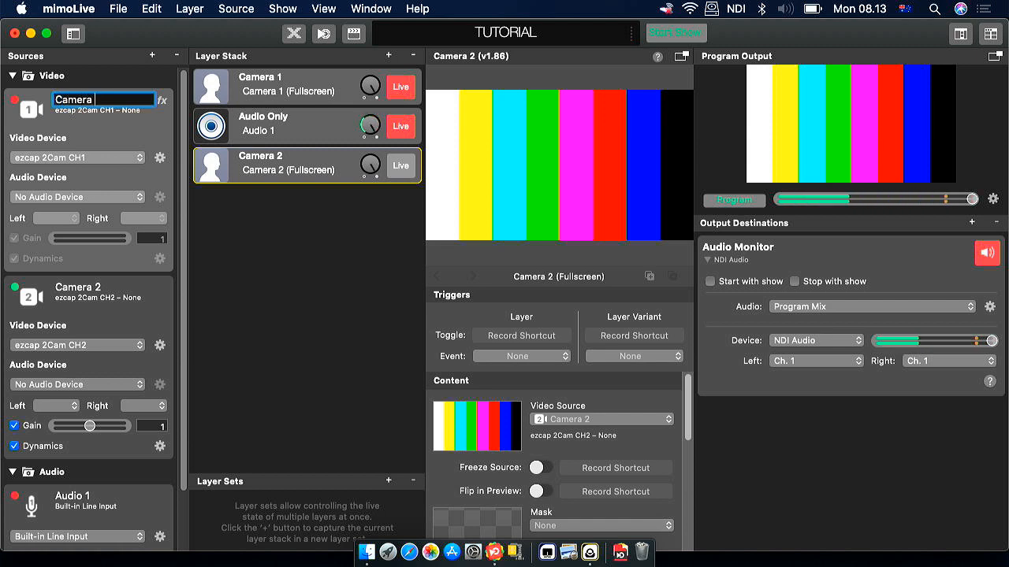
text(De)
key(BackSpace)
key(BackSpace)
key(BackSpace)
key(BackSpace)
key(Return)
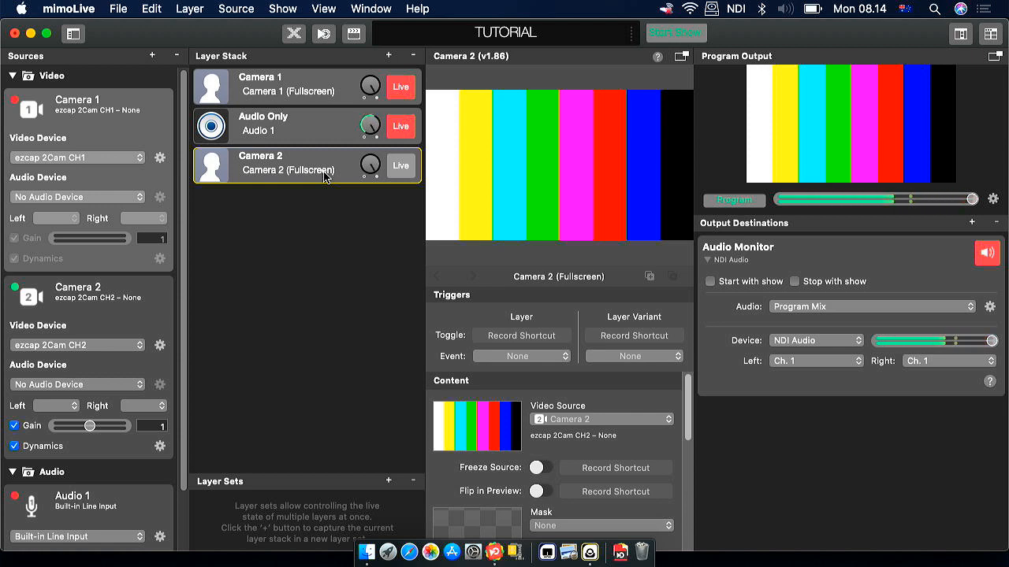
- Take the Camera 2 layer live and compare the layers' render performance before and after
click(633, 36)
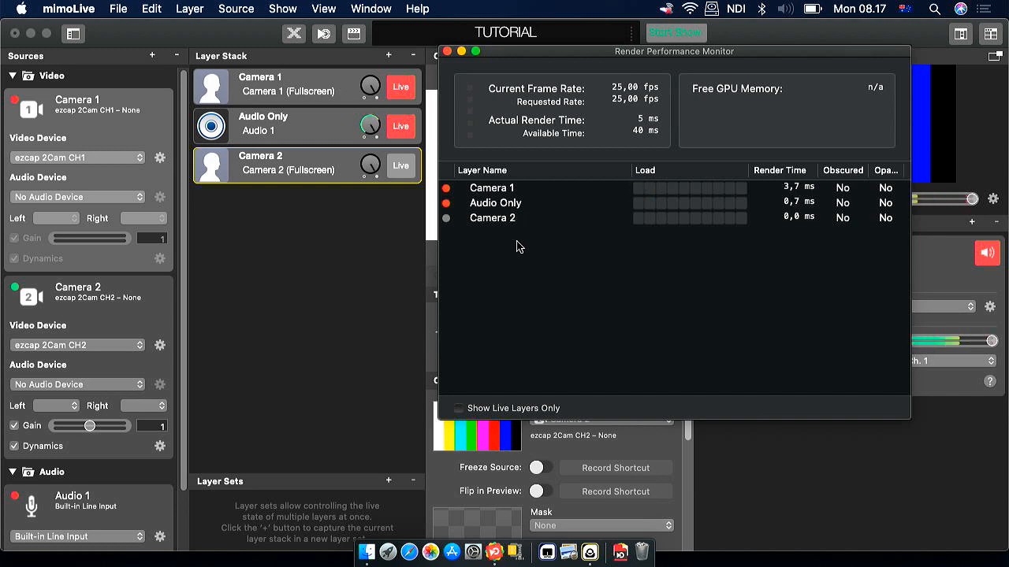
click(400, 168)
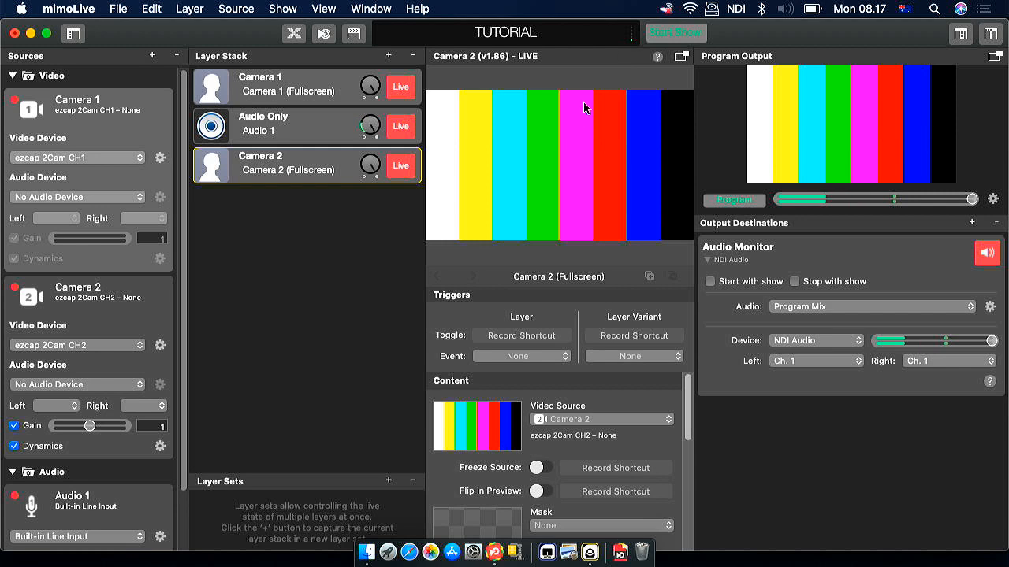
click(632, 38)
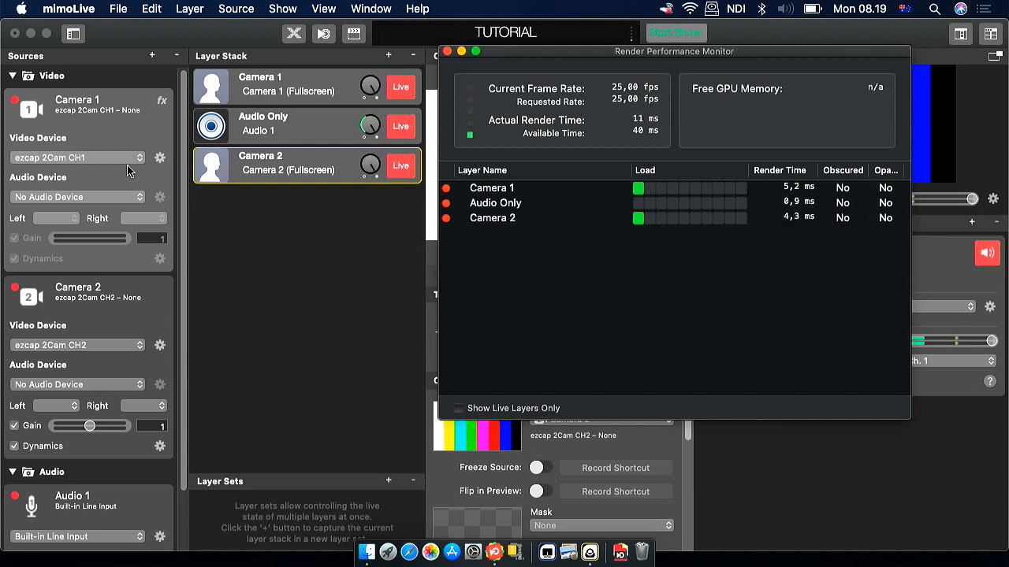
- Try the 1920 × 1080 – MJPEG Open DML format for Camera 1's capture device and check the render performance
click(160, 160)
click(160, 158)
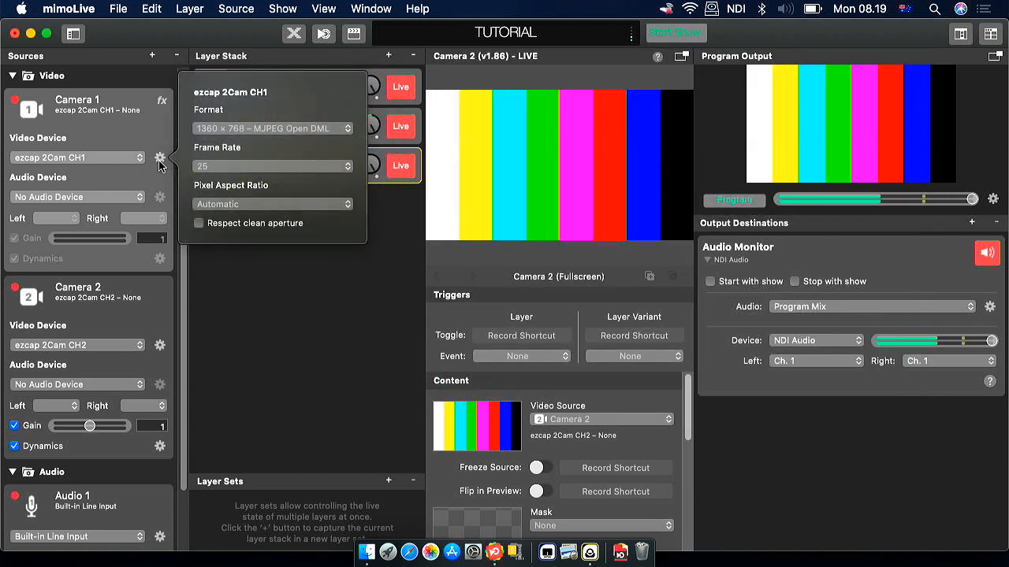
click(217, 129)
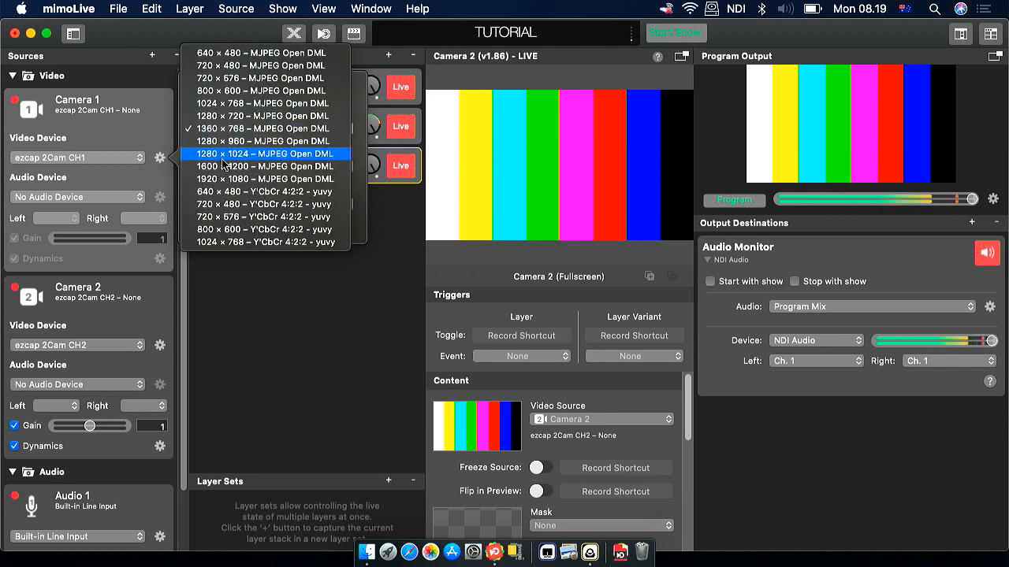
click(224, 180)
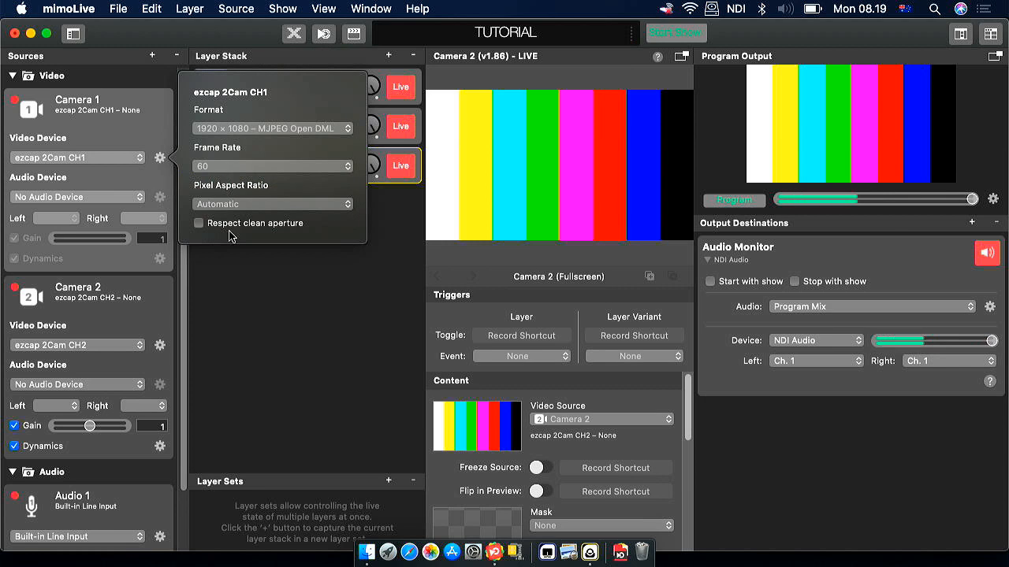
click(627, 35)
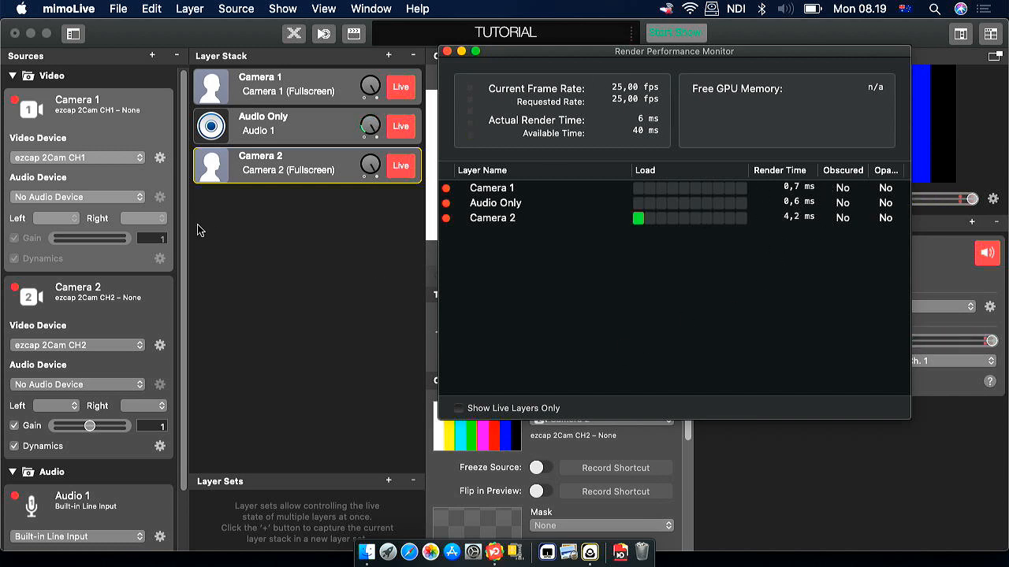
click(160, 160)
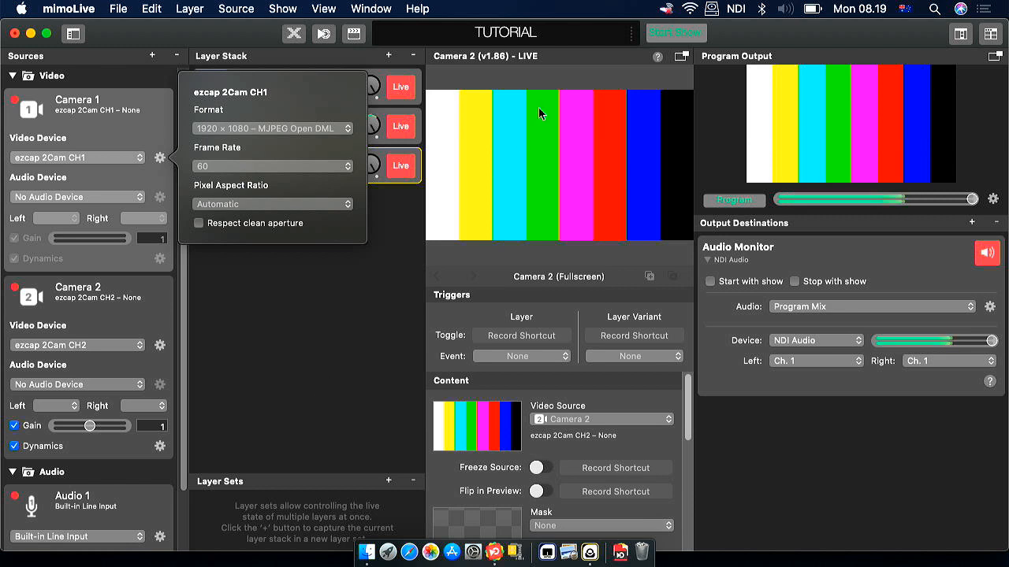
click(635, 41)
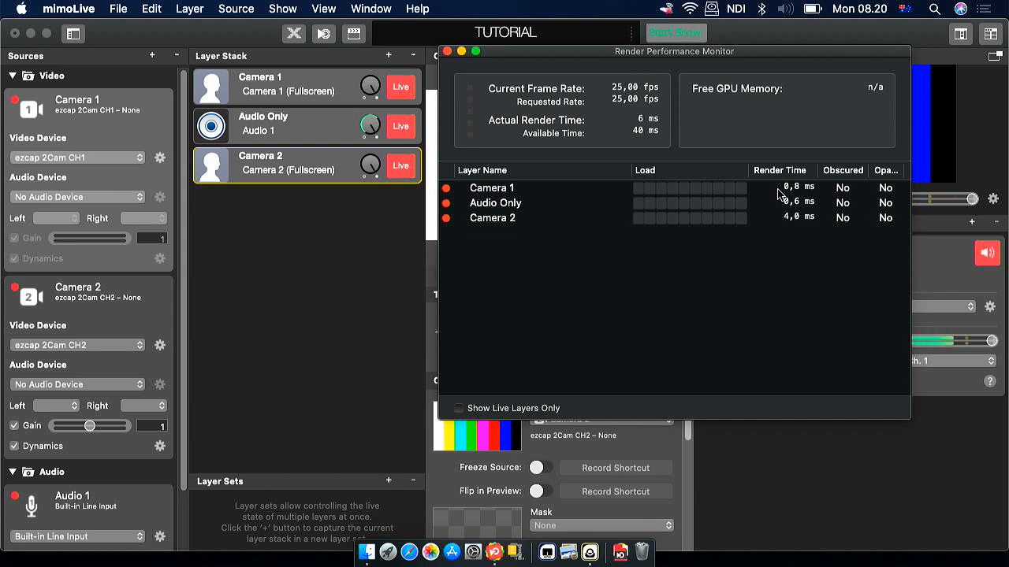
- Try a frame rate of 25 for Camera 1's capture device and check the layers' render times
click(165, 157)
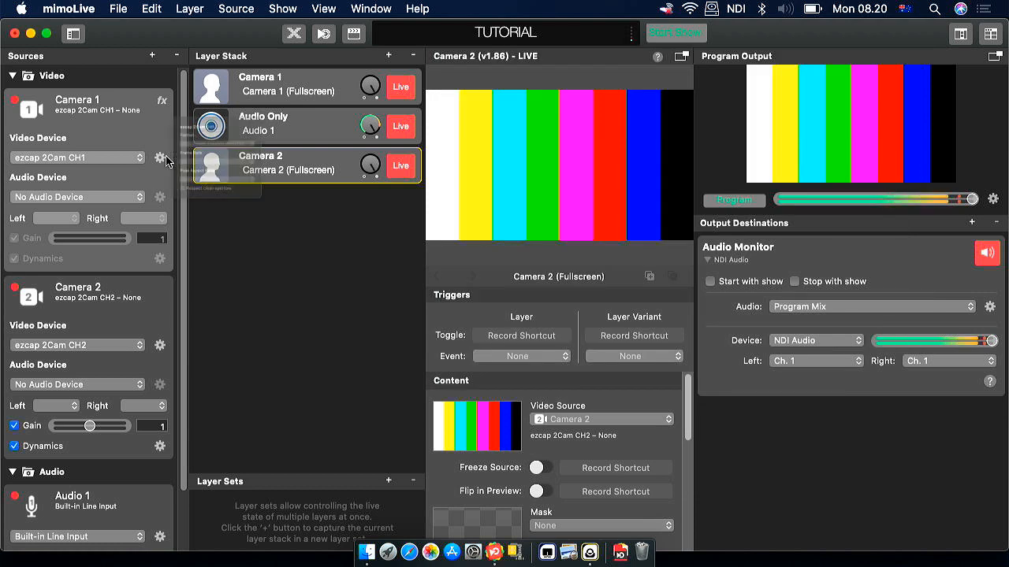
click(199, 166)
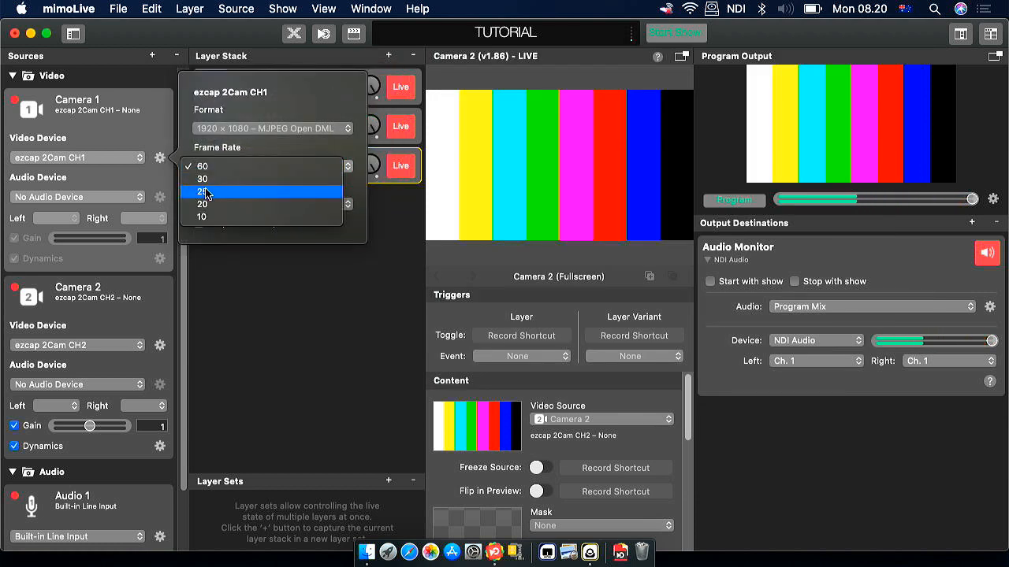
click(204, 192)
click(273, 331)
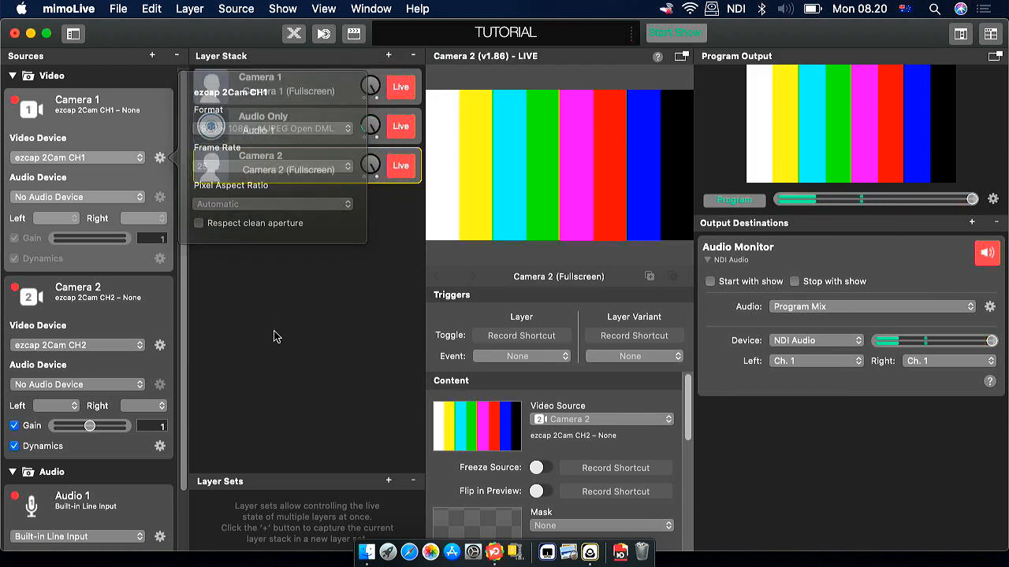
click(632, 37)
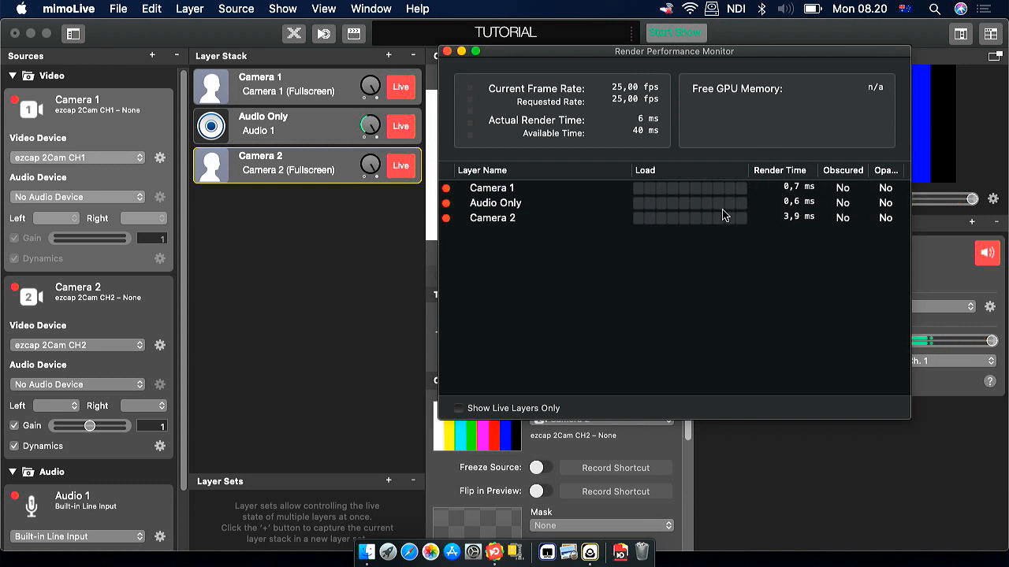
- Set Camera 1's capture device format to 1280 × 720 – MJPEG Open DML and examine the render performance
click(160, 157)
click(219, 130)
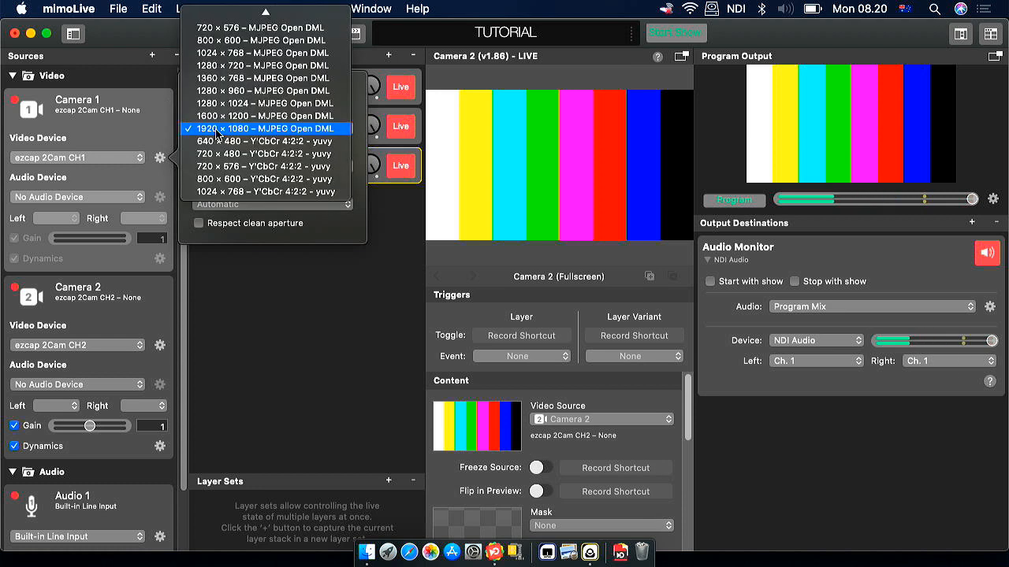
click(228, 67)
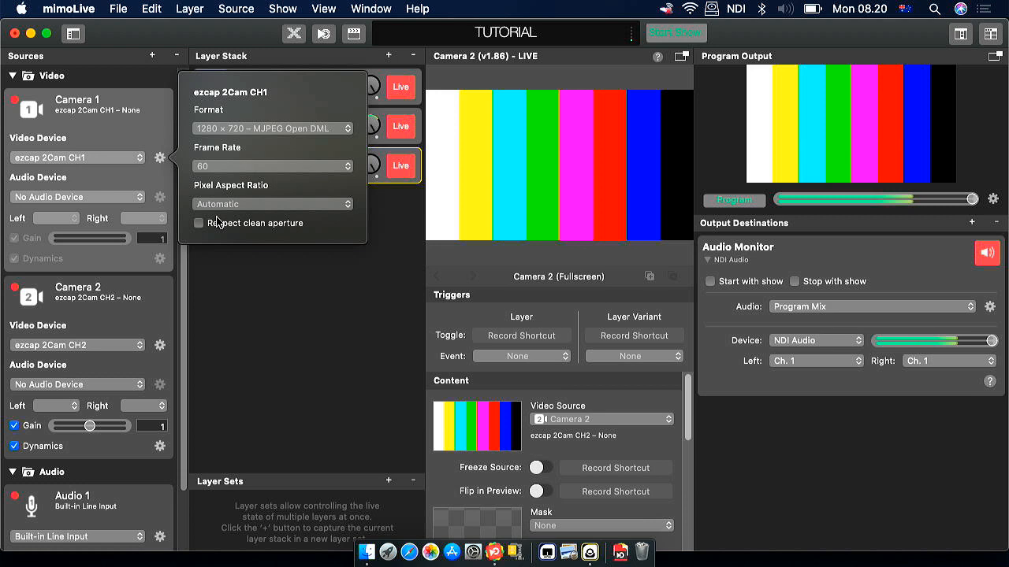
click(243, 331)
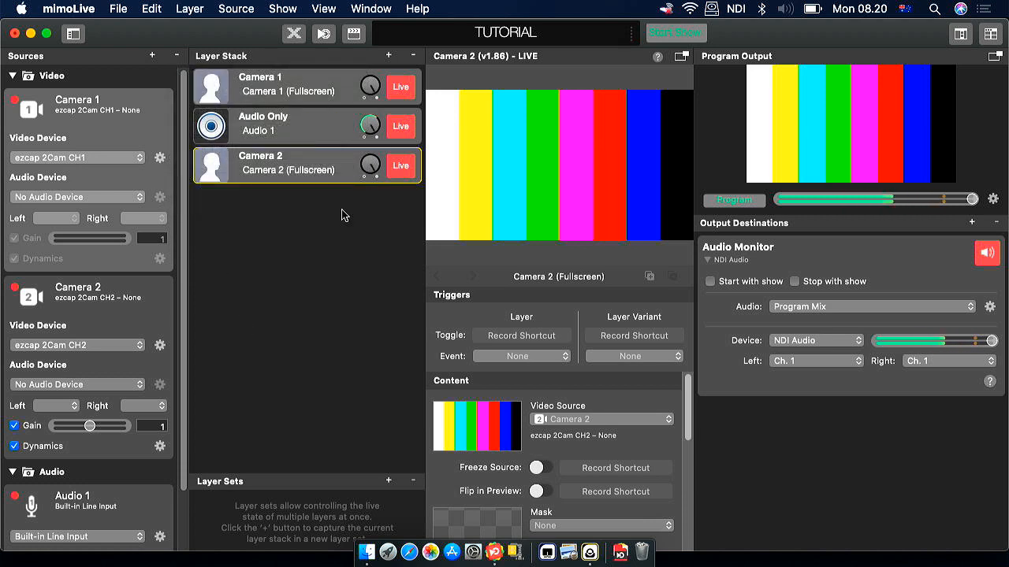
click(631, 34)
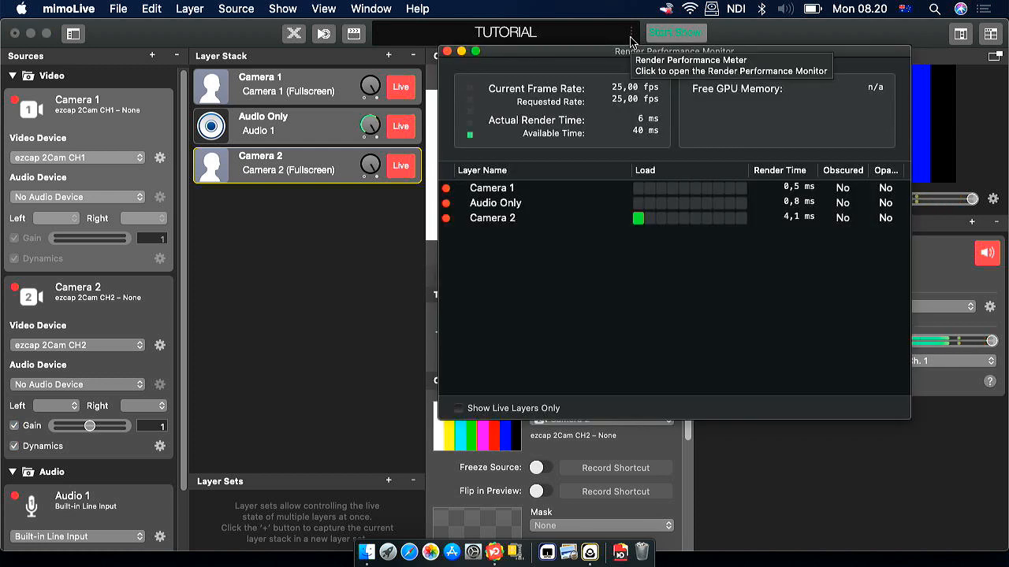
click(368, 300)
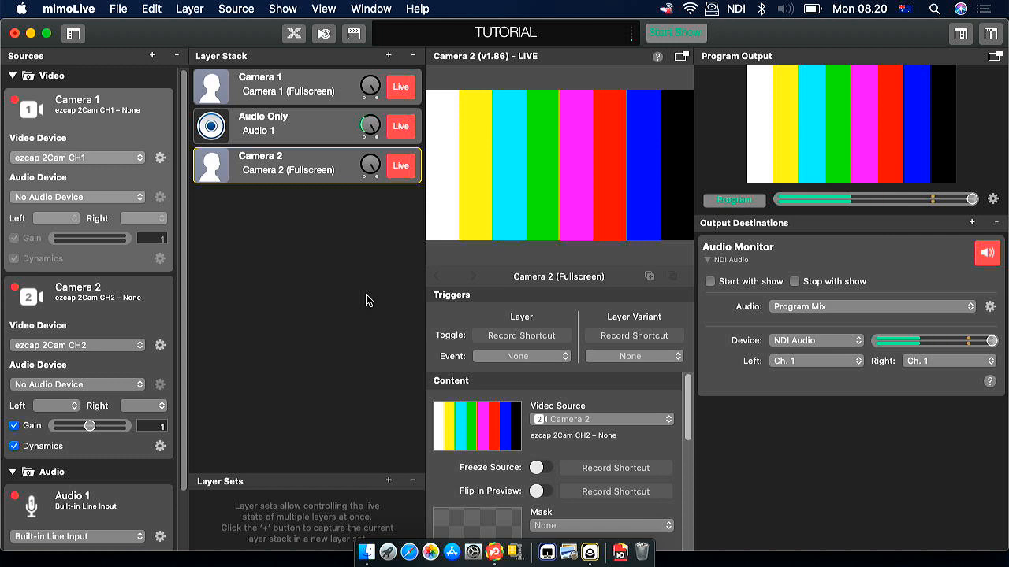
- Set Camera 2's capture device format to 1920 × 1080 – MJPEG Open DML
click(158, 346)
click(237, 316)
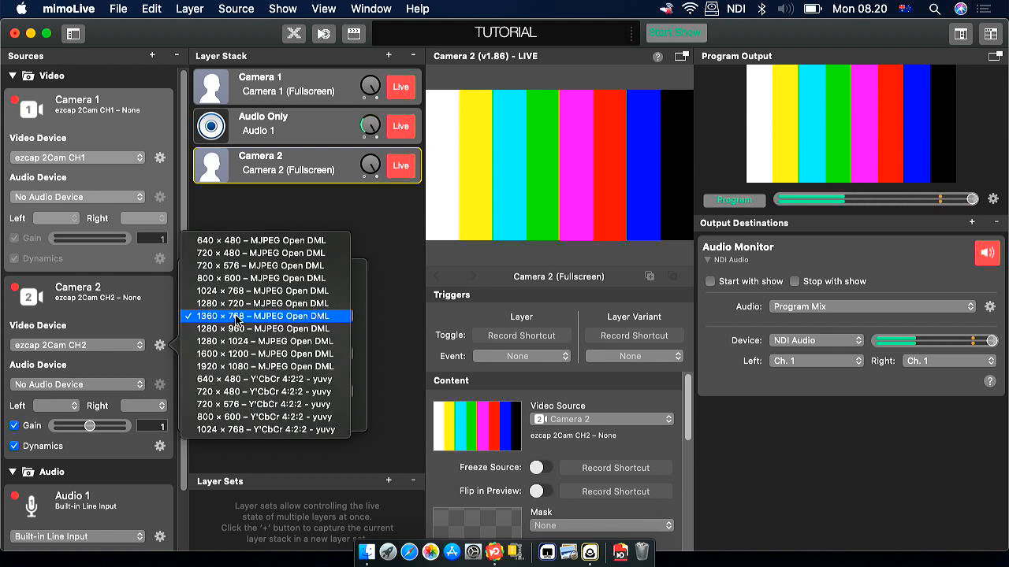
click(232, 366)
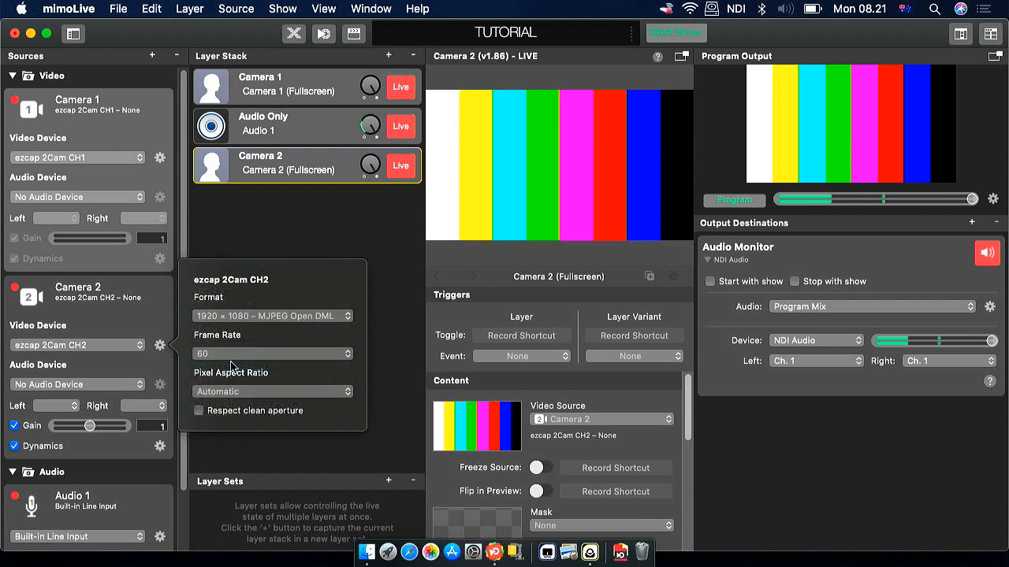
- Check the layers' render times in the Render Performance Monitor, with Camera 2's capture device settings closed
click(309, 228)
click(631, 33)
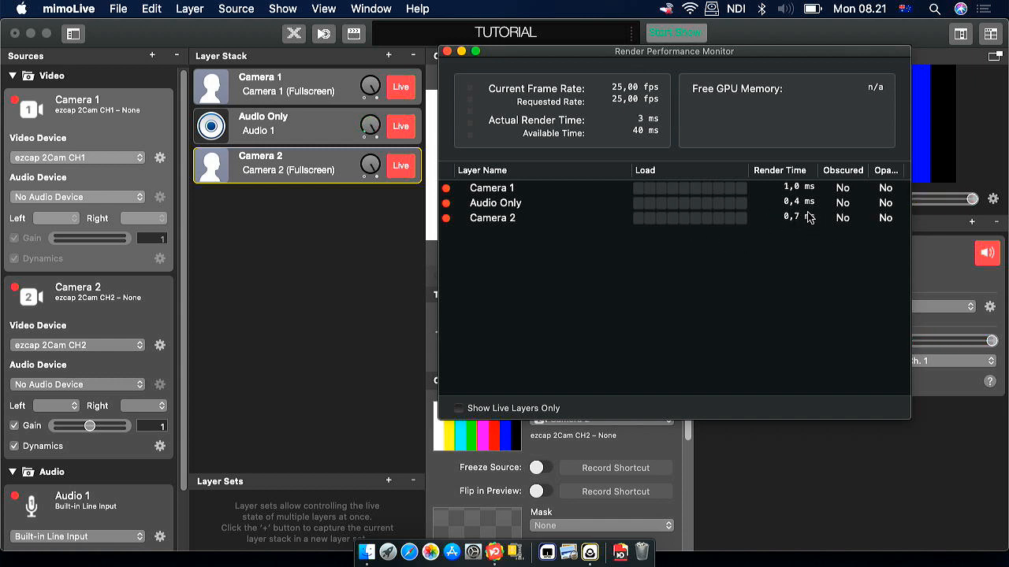
key(super+w)
- Set Camera 1's capture device format to 1920 × 1080 – MJPEG Open DML
click(160, 158)
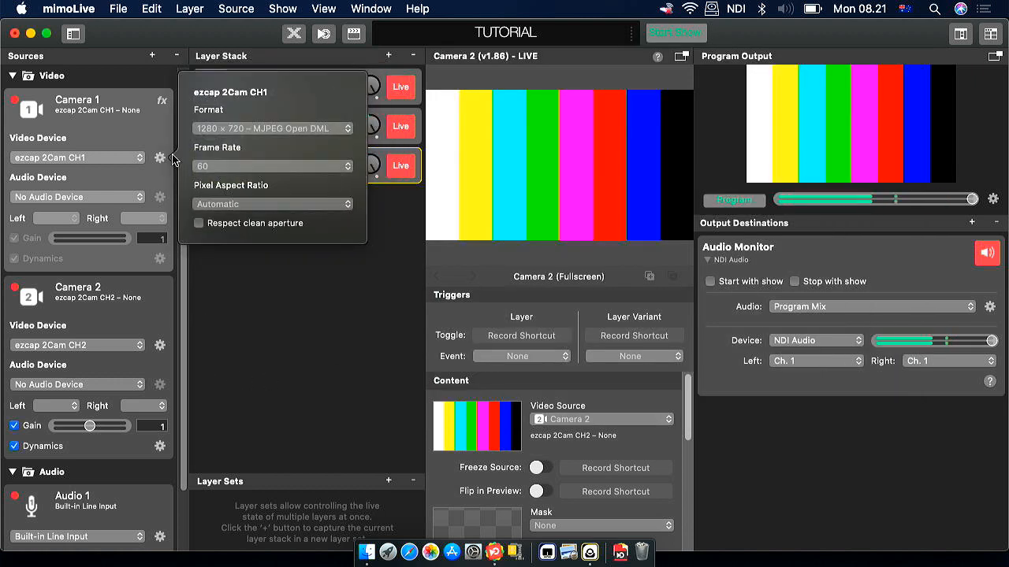
click(223, 130)
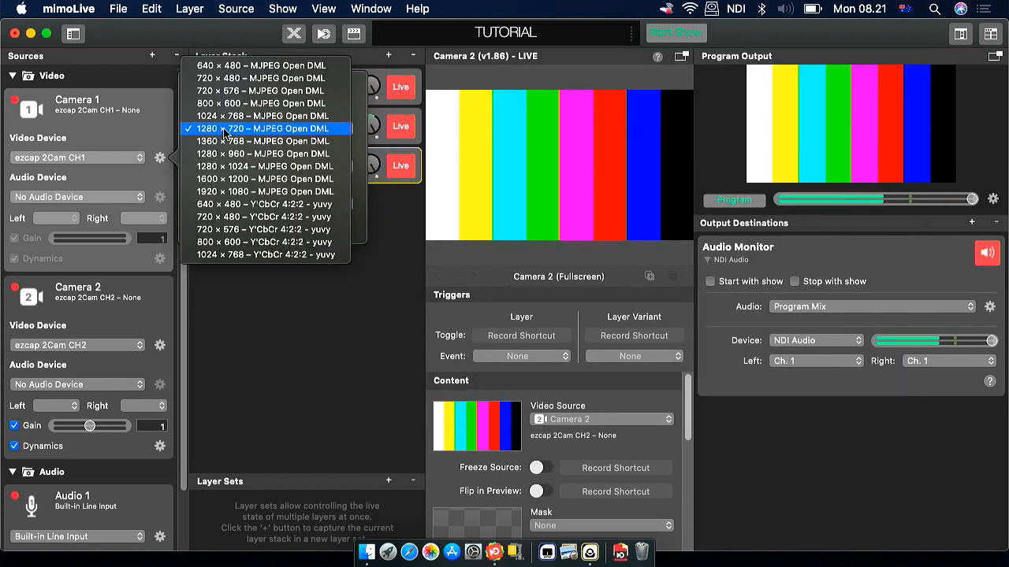
click(231, 191)
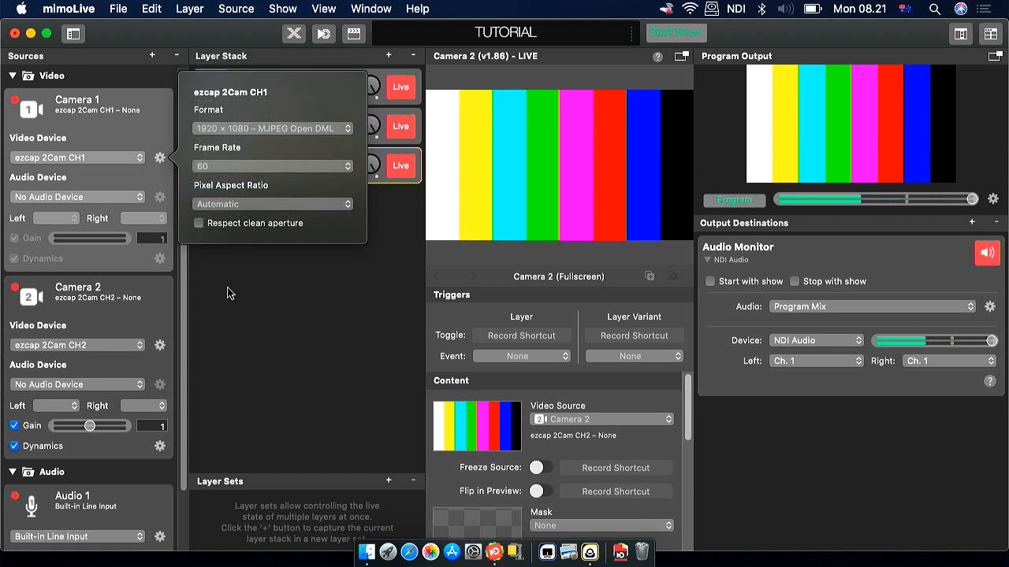
click(231, 322)
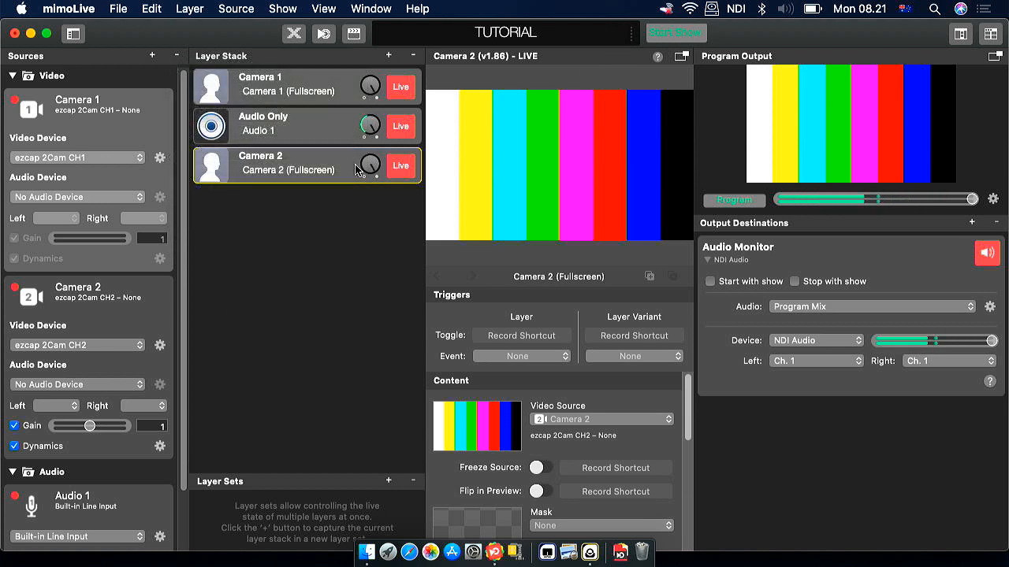
- Move the Camera 2 layer directly below Camera 1 in the layer stack and check the render performance
drag(320, 170, 321, 128)
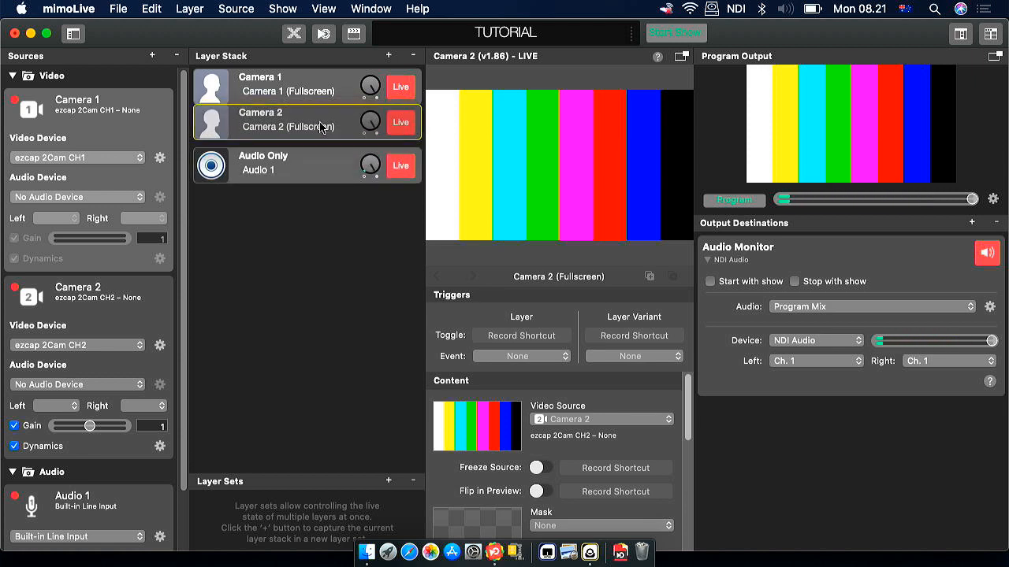
click(629, 34)
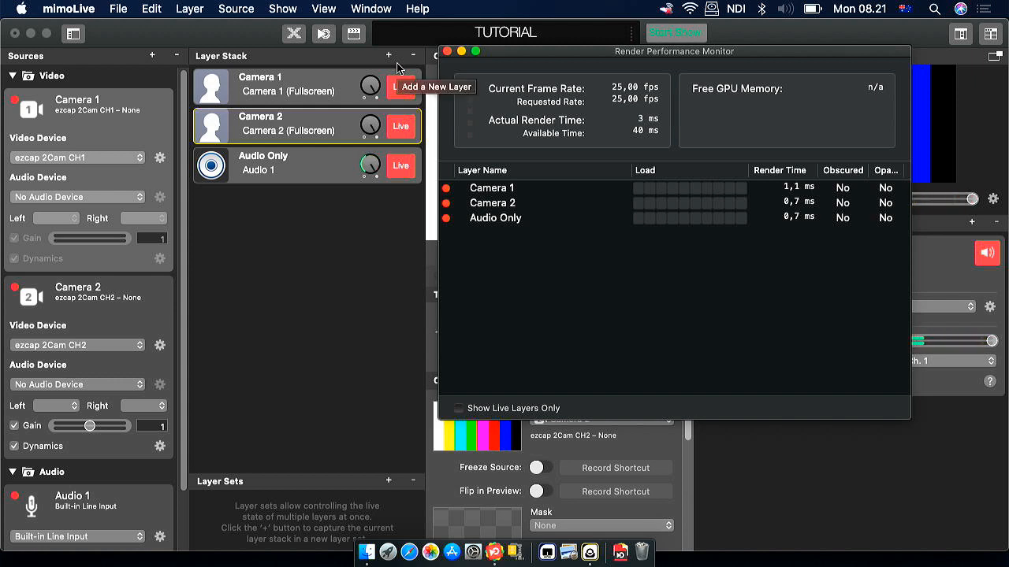
- Set the document's video frame rate to 50 and check the layers' render times
click(353, 34)
click(355, 34)
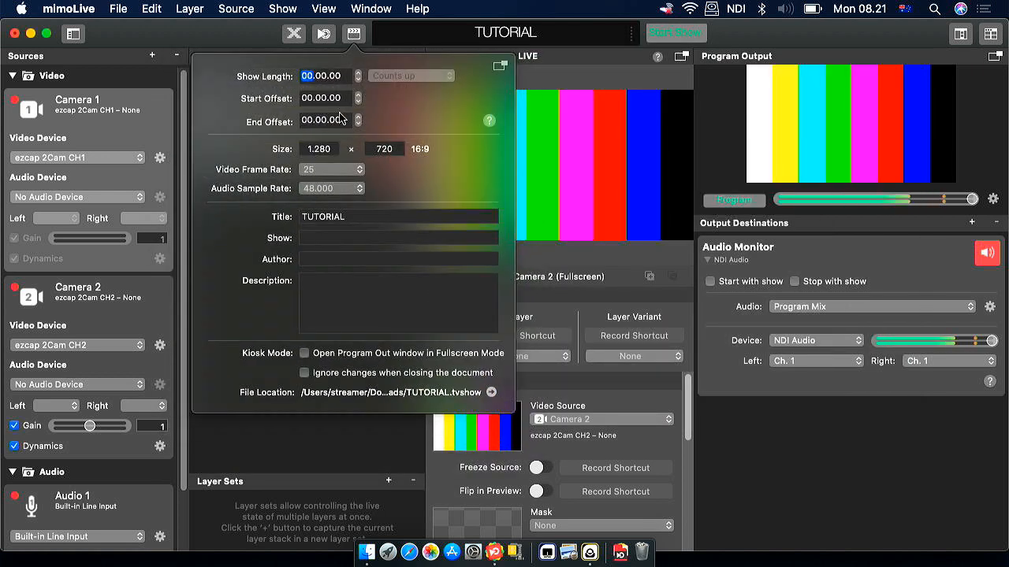
click(320, 170)
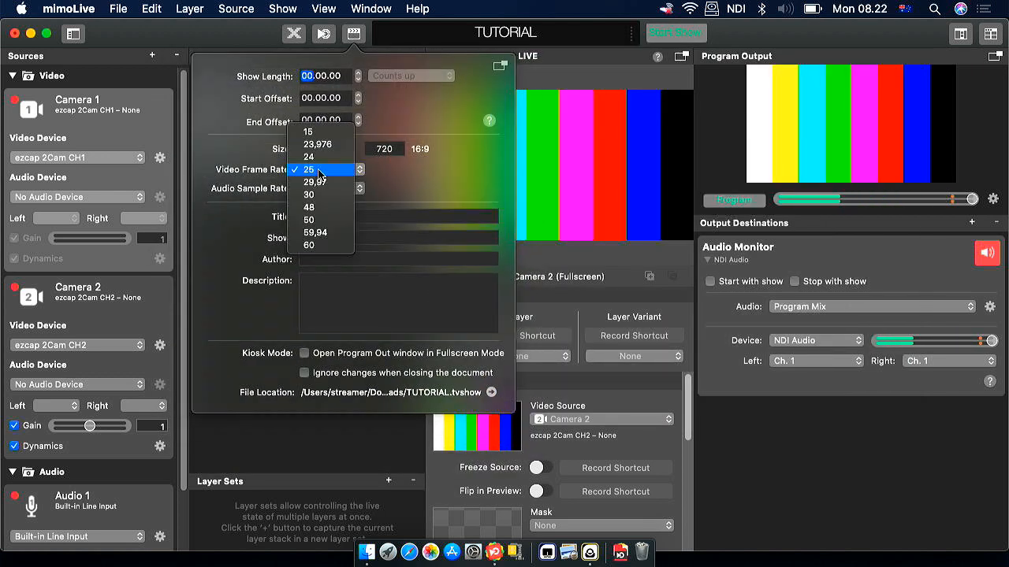
click(313, 222)
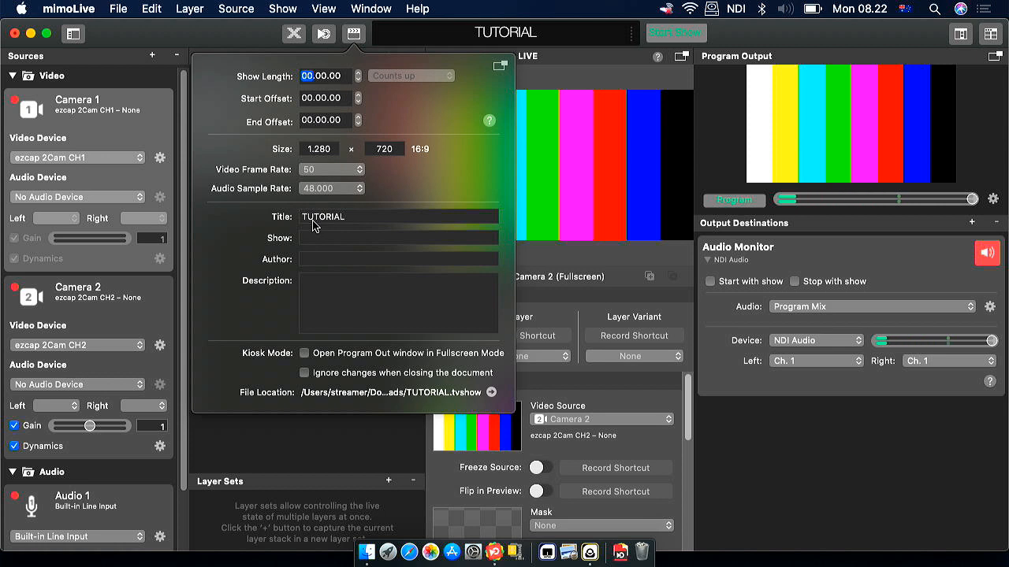
click(287, 436)
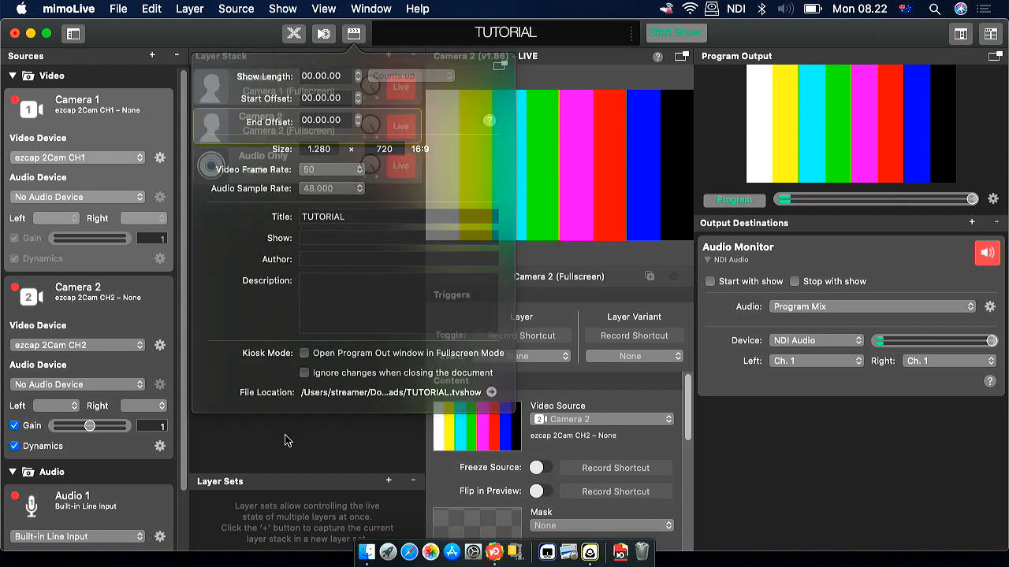
click(631, 36)
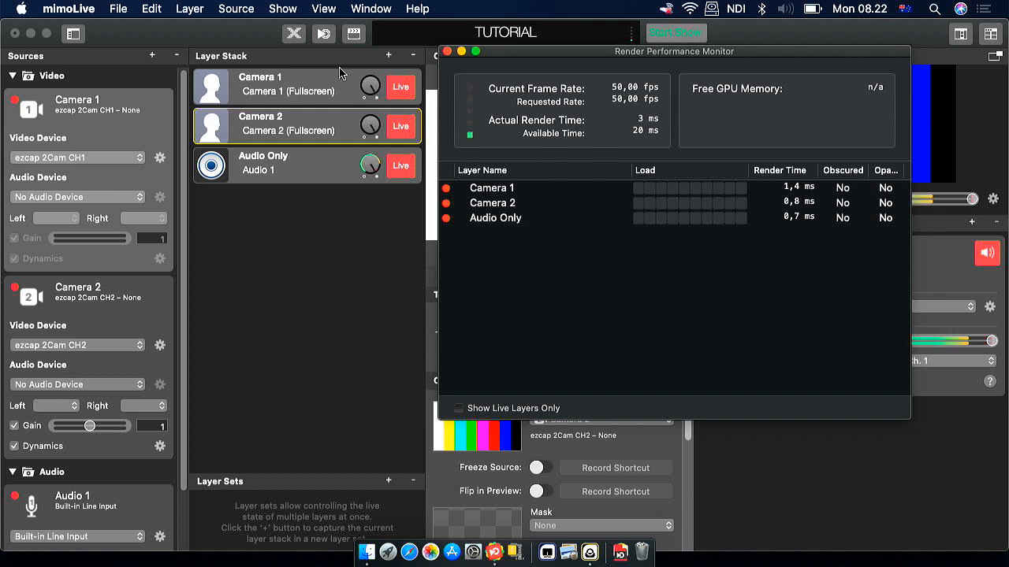
- Set the width of the document's video size to 1920
click(354, 35)
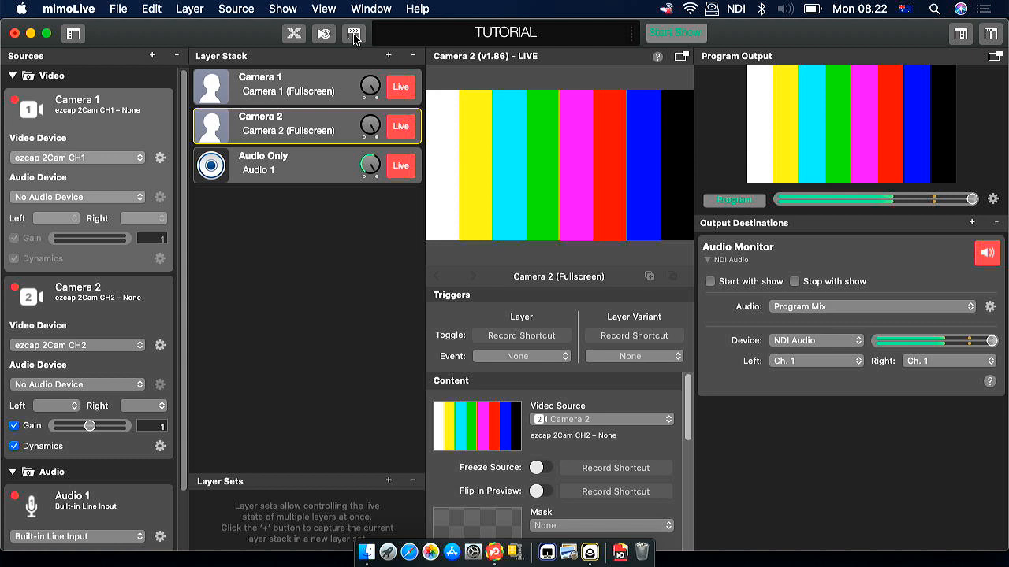
click(354, 35)
click(353, 35)
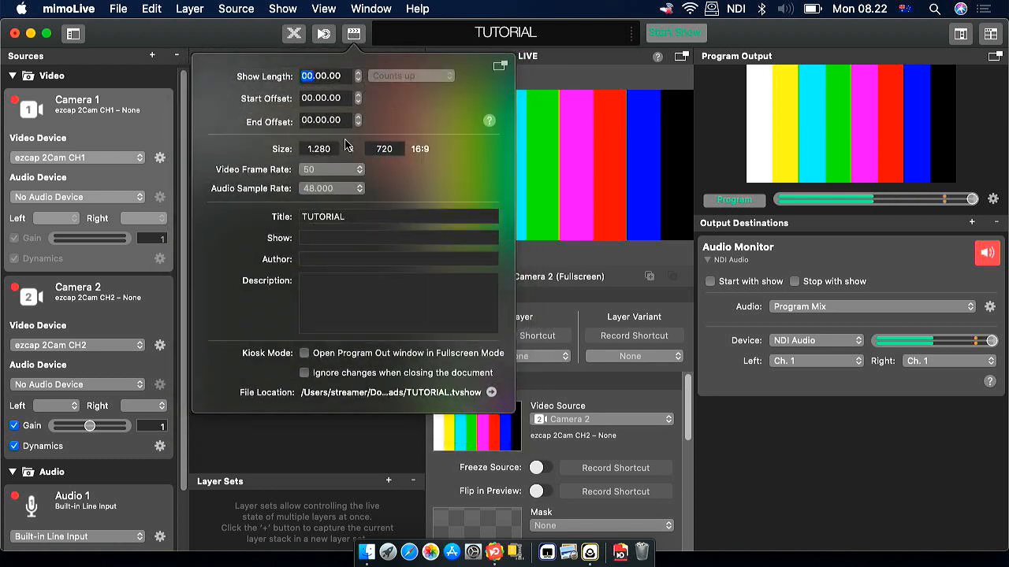
click(324, 151)
text(1920)
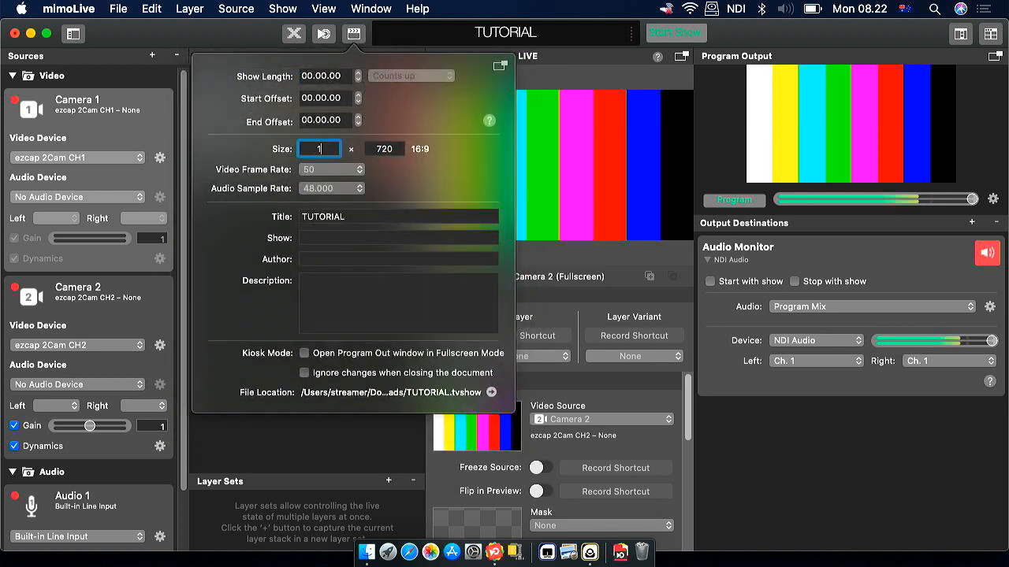
- Try to change the height of the document's video size to 1080
click(387, 144)
text(10)
key(super+a)
text(0)
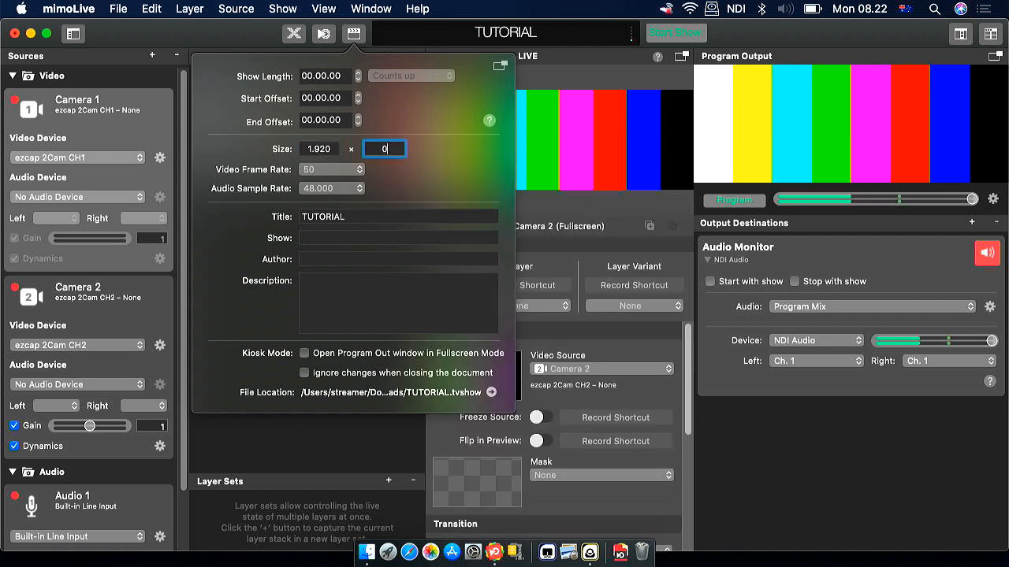
key(BackSpace)
text(1080)
click(258, 451)
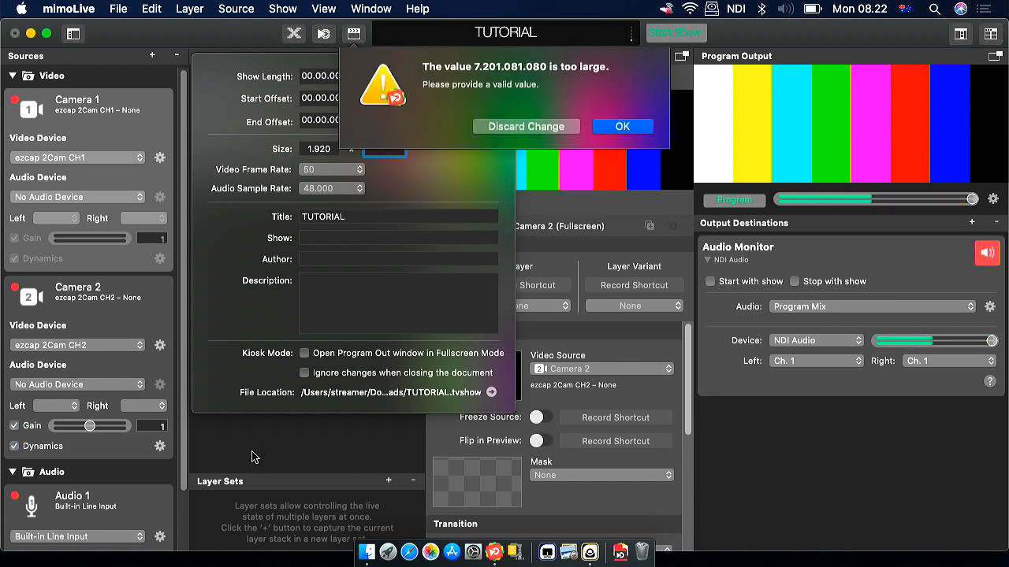
click(611, 127)
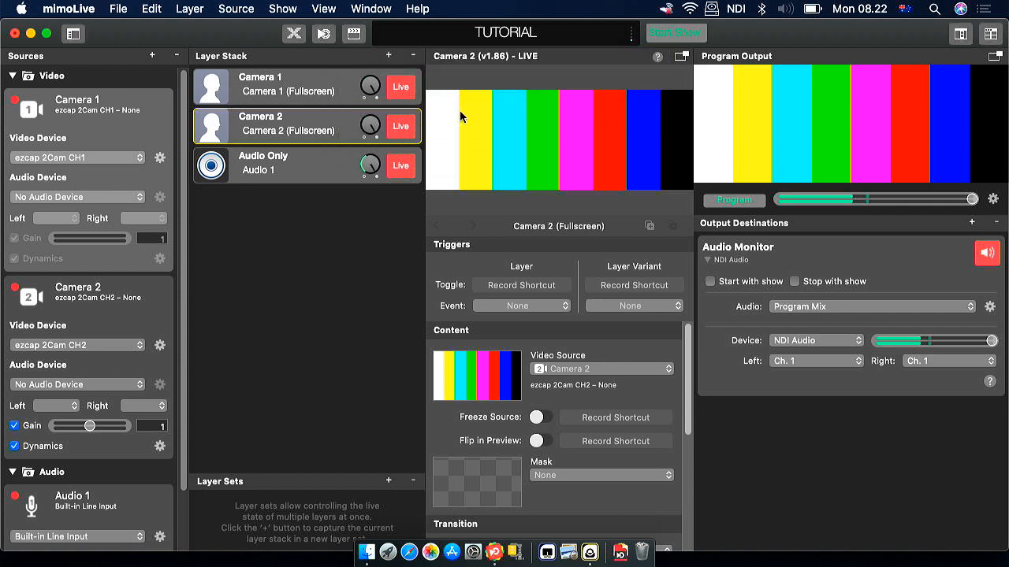
- Set the document's video height to 1080 and check the render performance
click(354, 33)
double_click(397, 148)
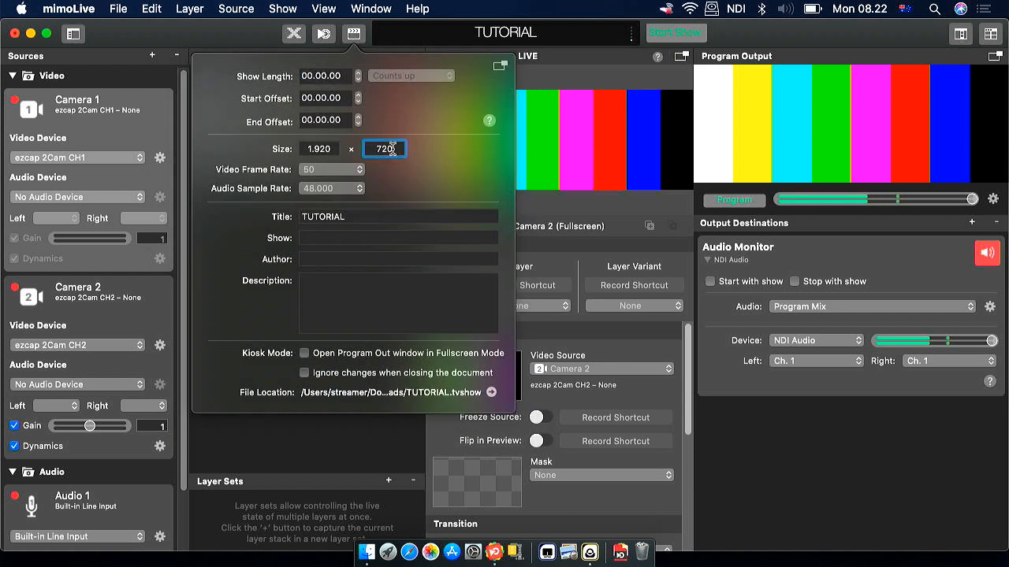
text(7)
text(1080)
click(321, 446)
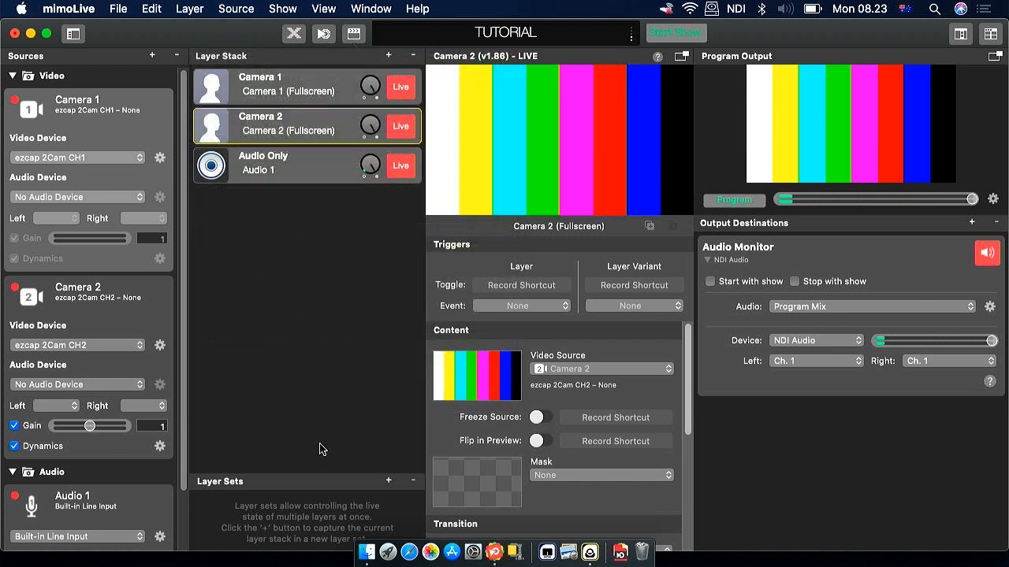
click(631, 34)
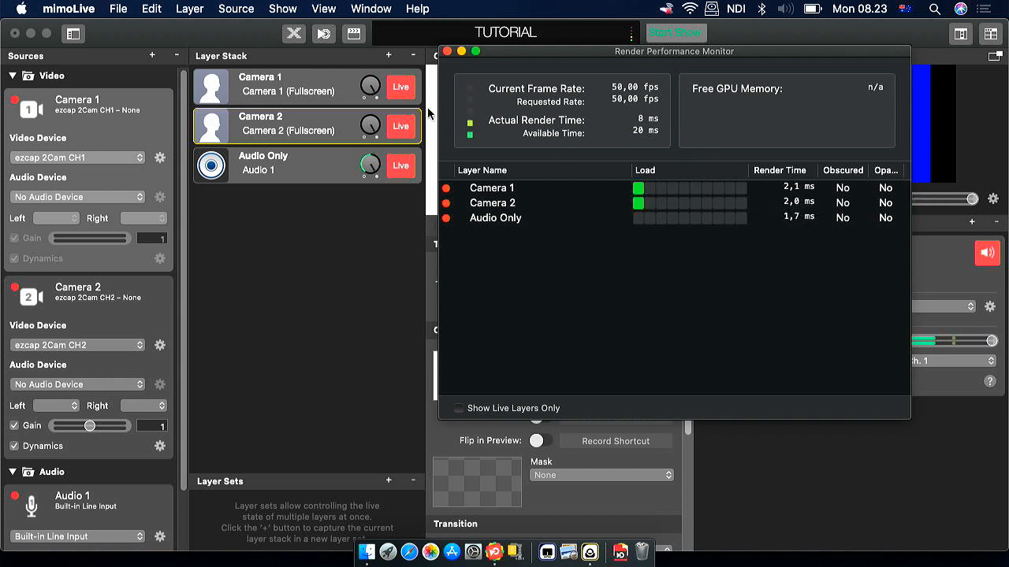
- Review the document settings and examine the actual render time and each layer's load in the Render Performance Monitor
click(353, 36)
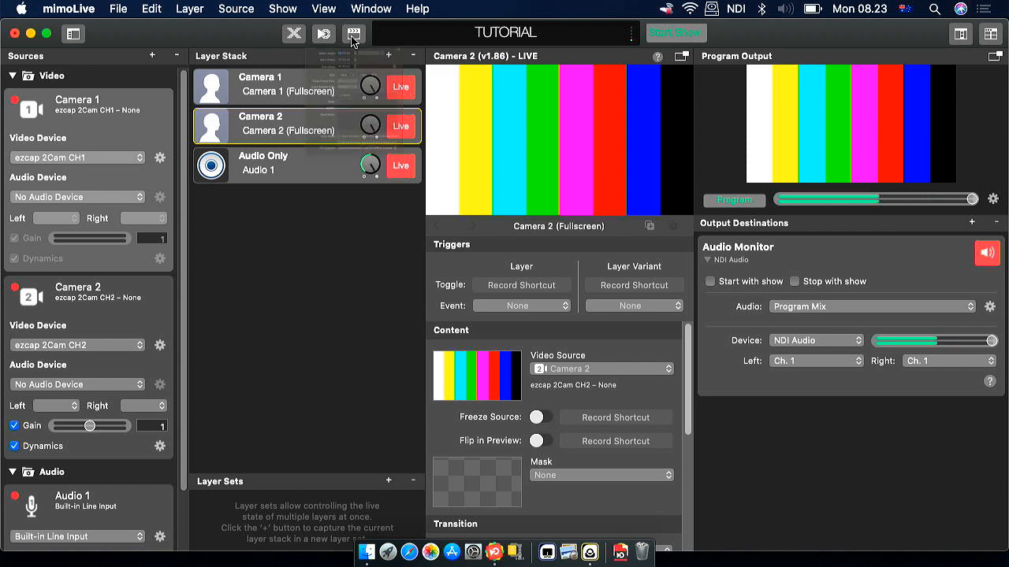
click(352, 35)
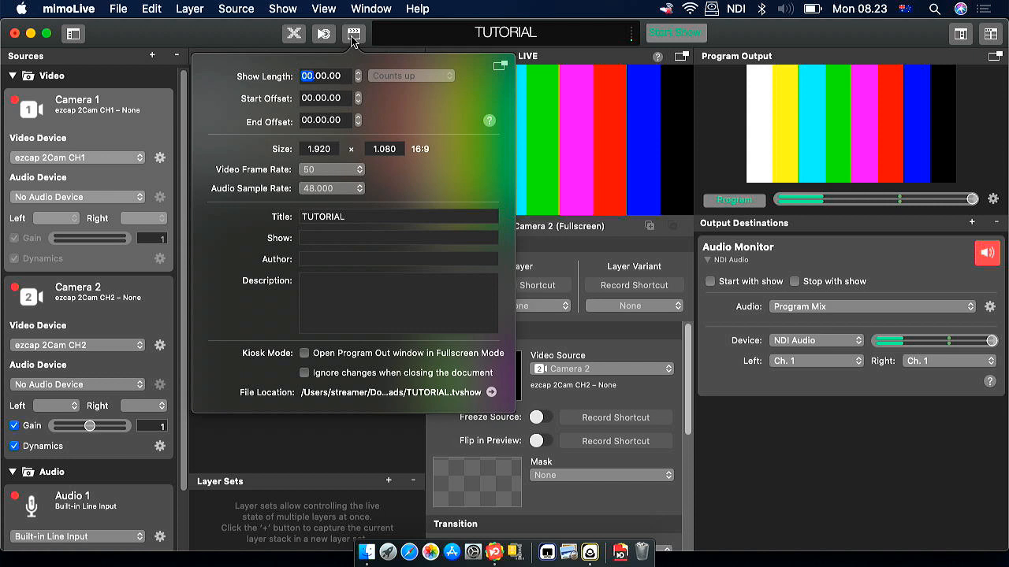
click(630, 39)
click(629, 39)
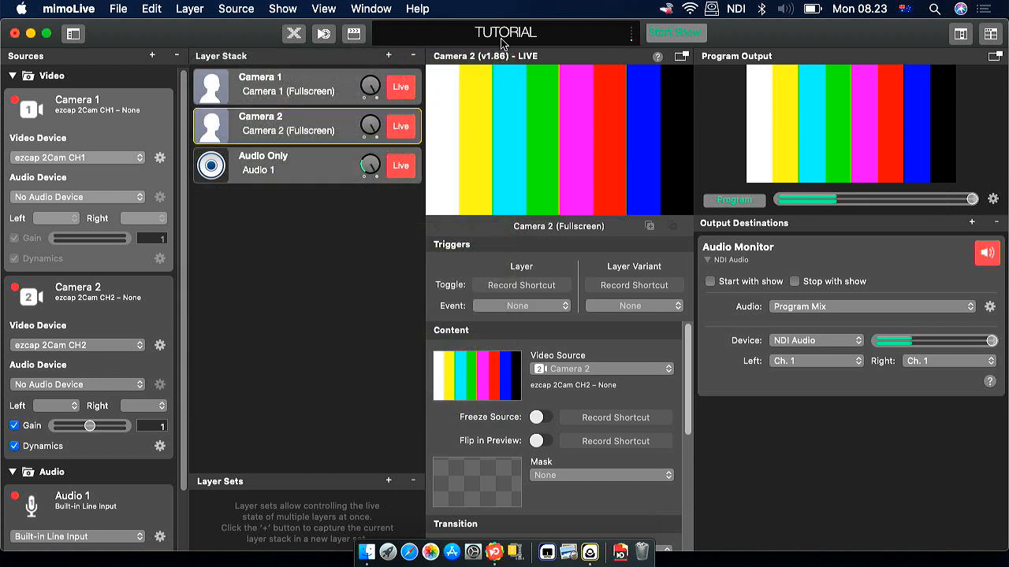
click(633, 38)
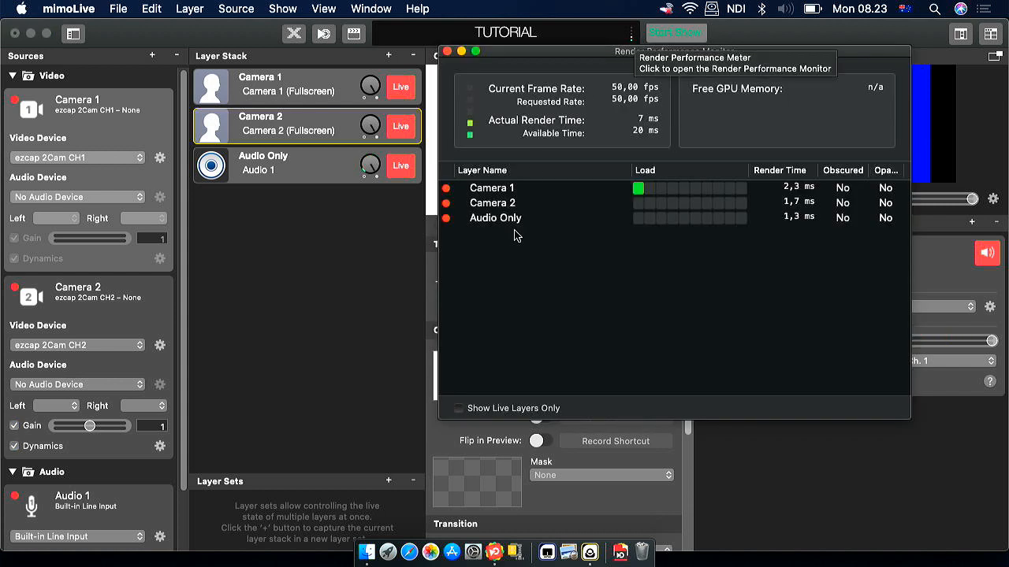
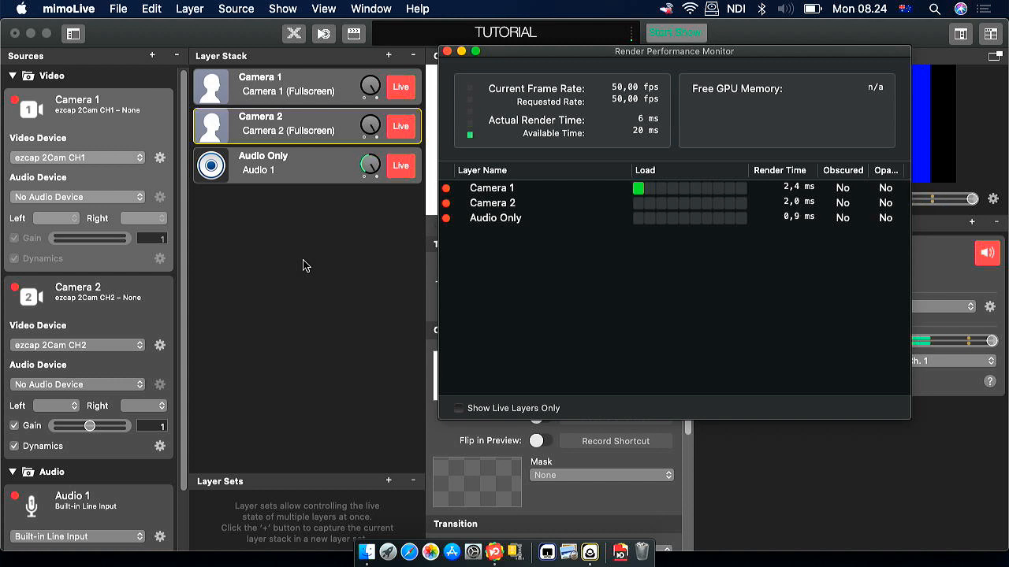
key(super+w)
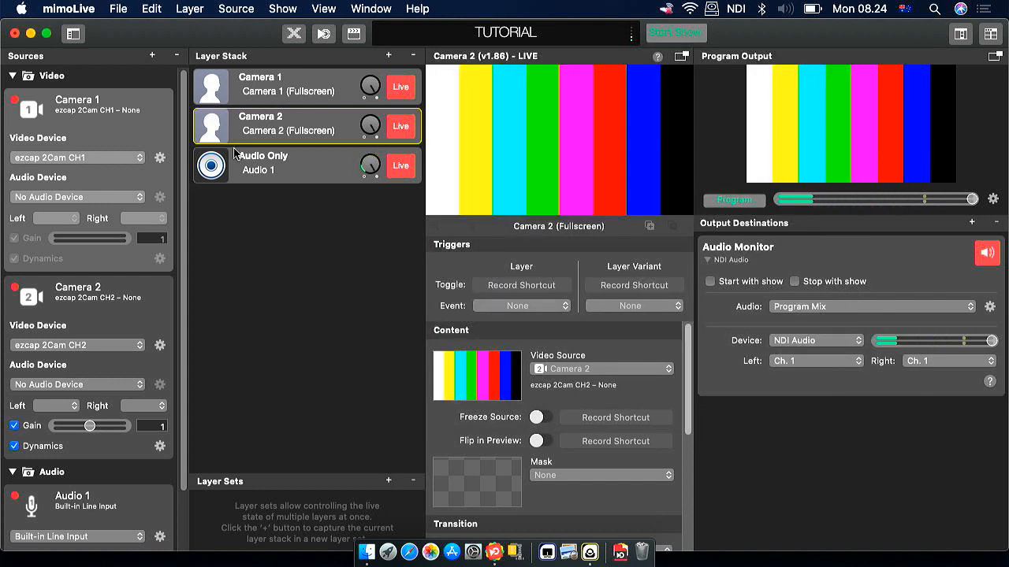
- Review the document's size and video frame rate settings
click(353, 36)
click(354, 36)
click(354, 36)
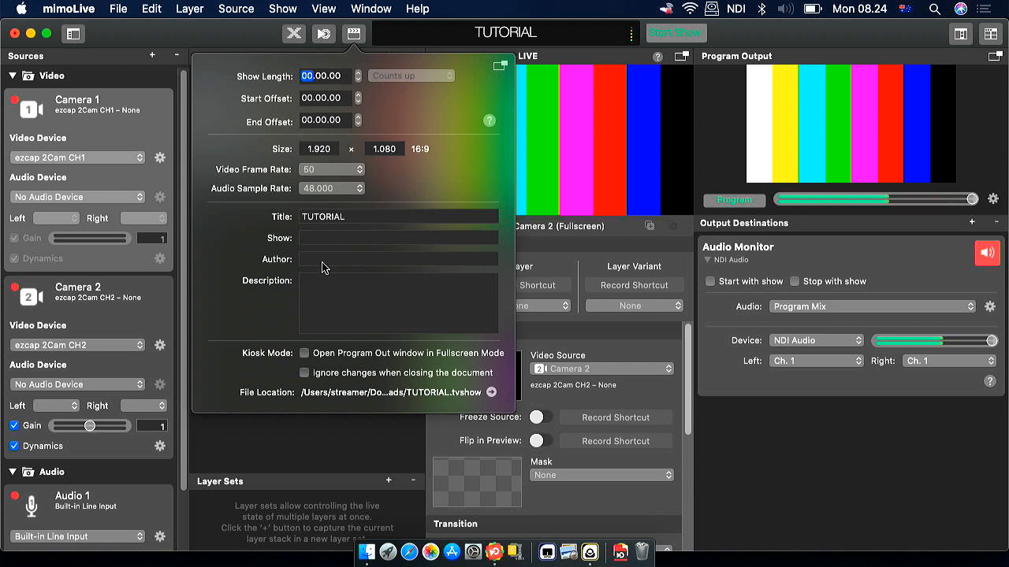
click(277, 455)
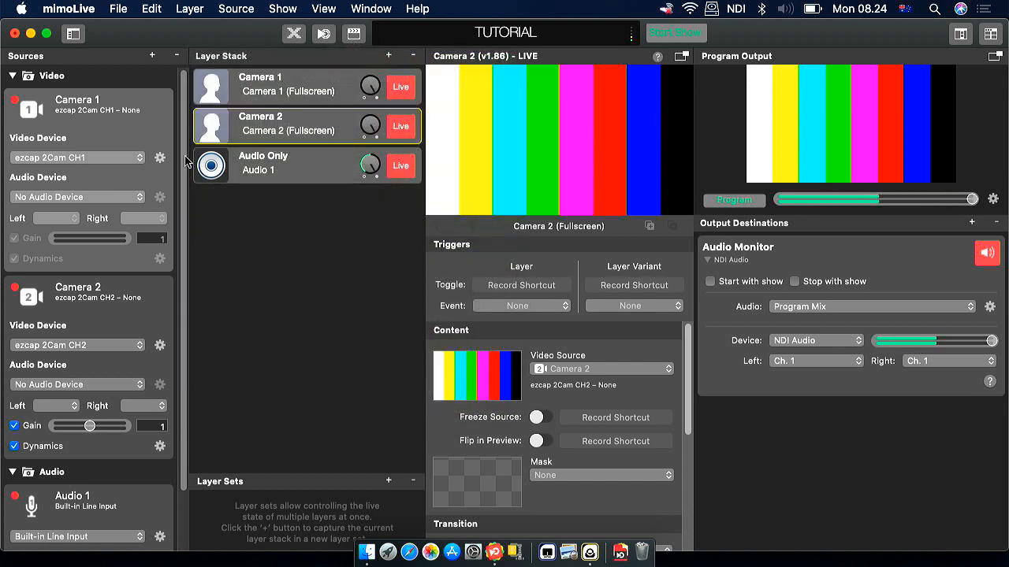
- Set the frame rate of Camera 1's capture device to 30
click(159, 160)
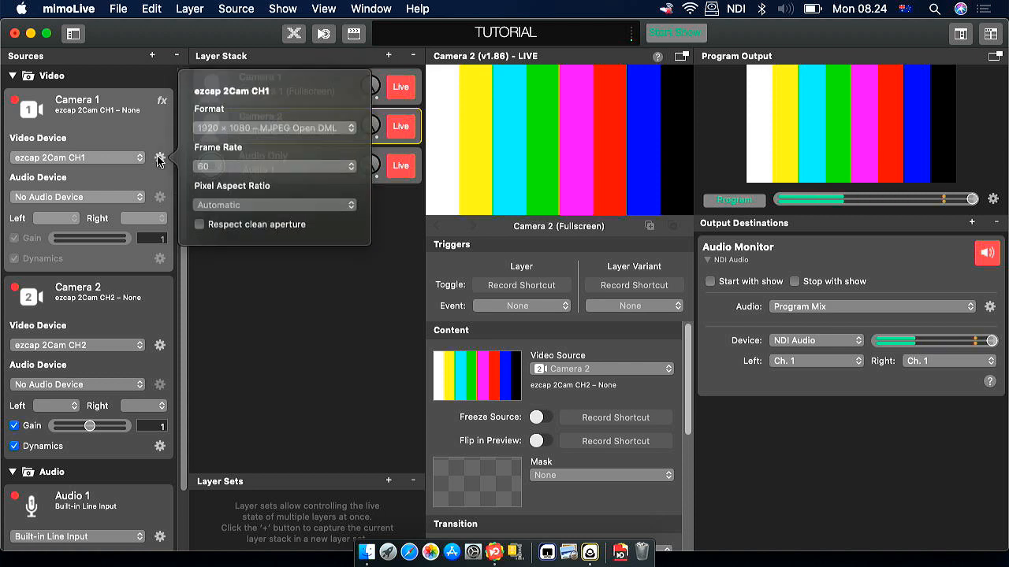
click(214, 166)
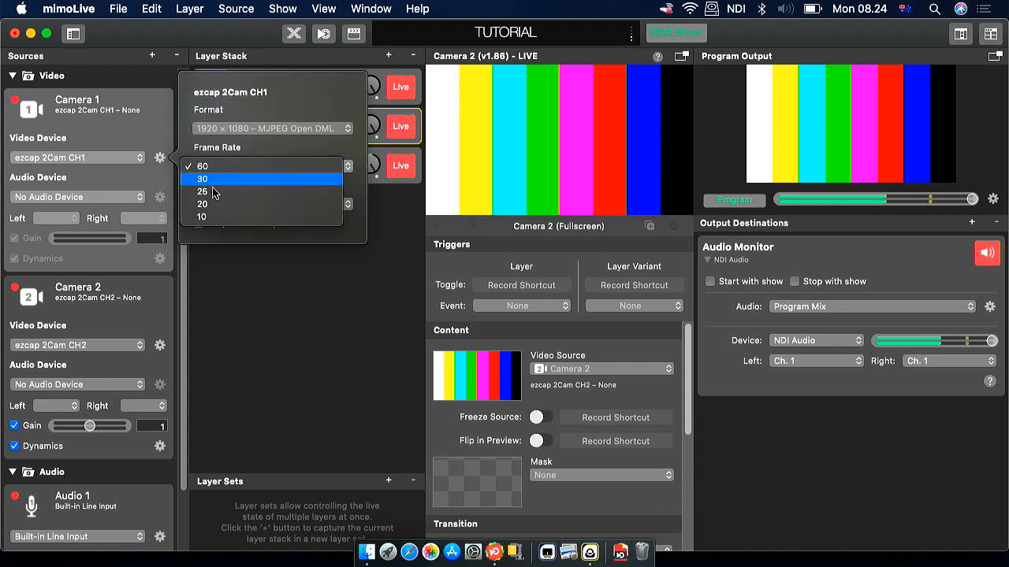
click(219, 180)
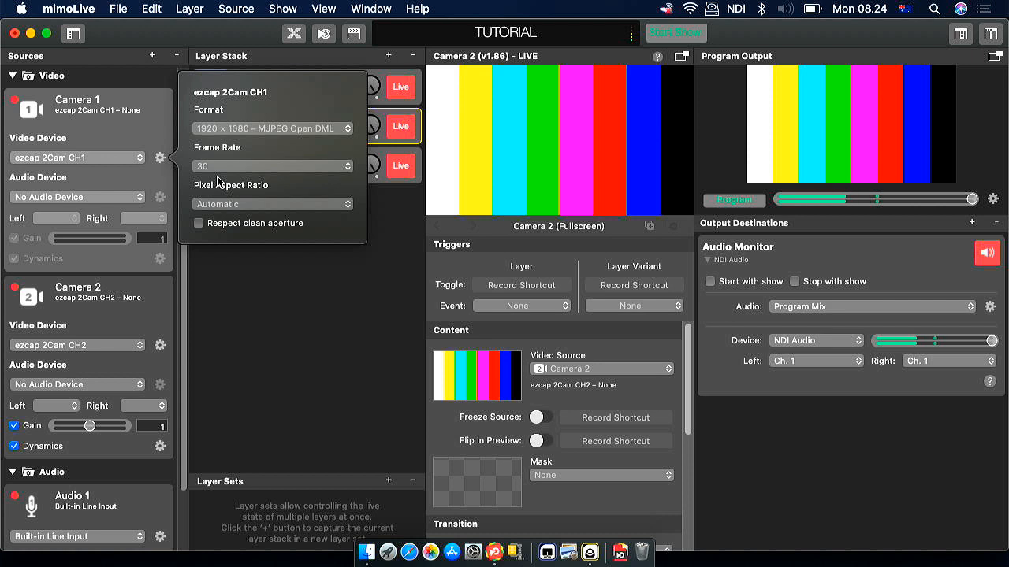
- Set the frame rate of Camera 2's capture device to 30
click(160, 346)
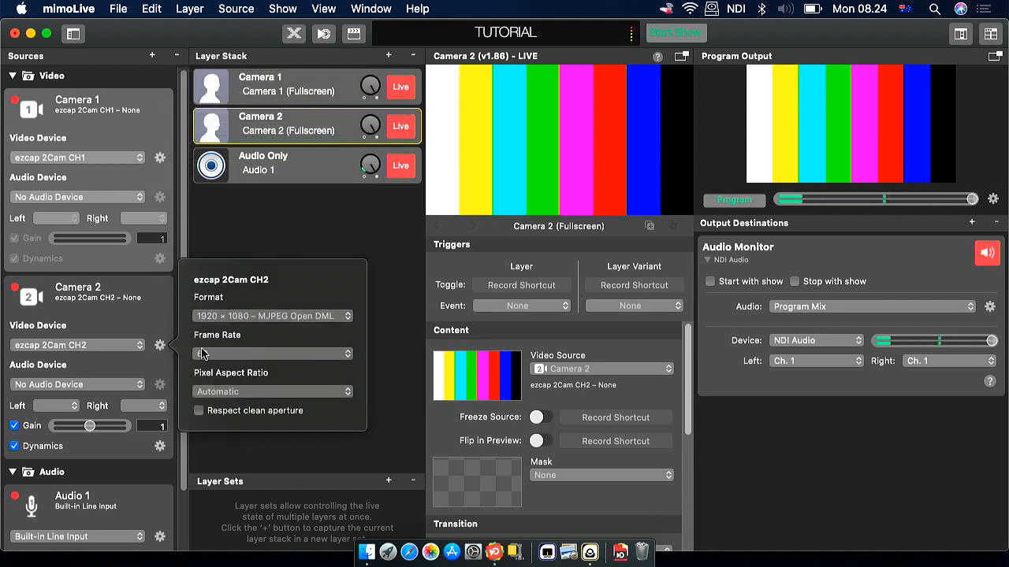
click(204, 354)
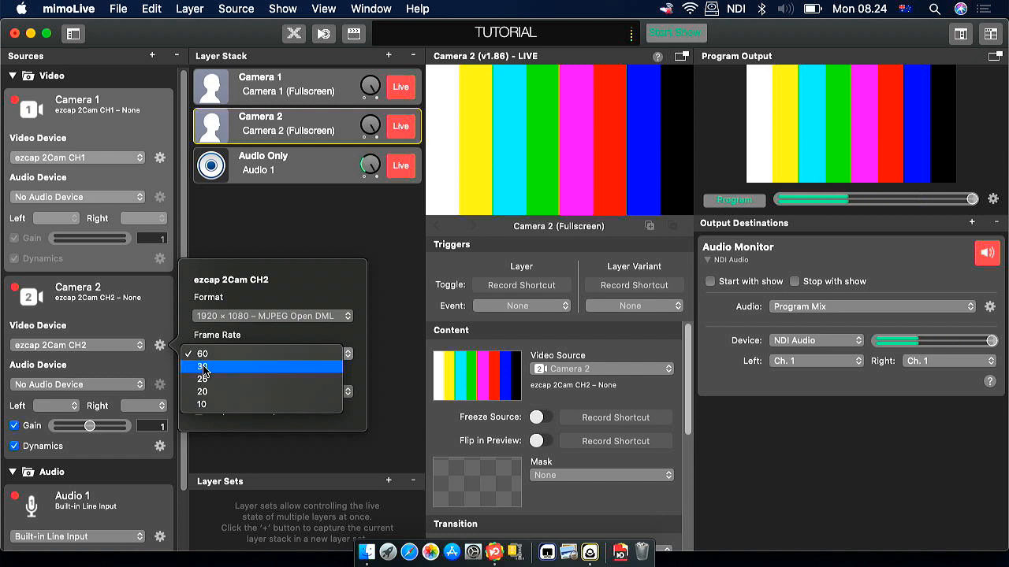
click(204, 368)
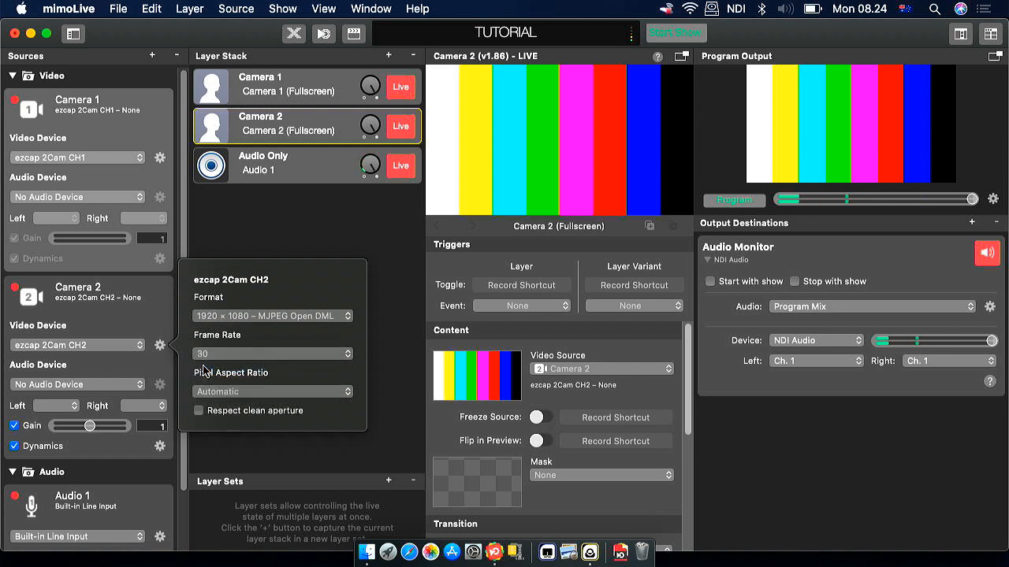
- Set the frame rate of Camera 1's capture device to 25
click(161, 159)
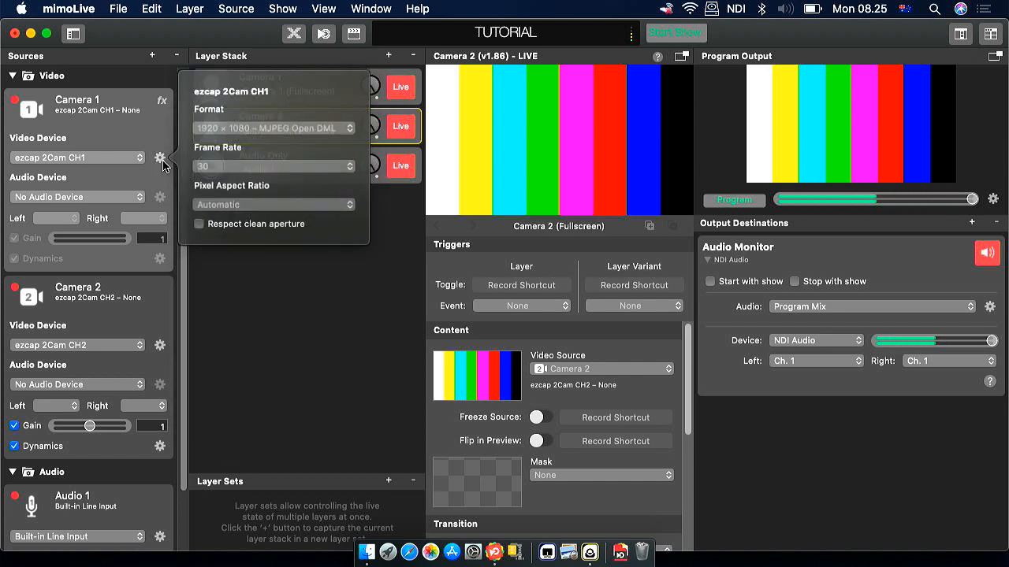
click(216, 168)
click(216, 179)
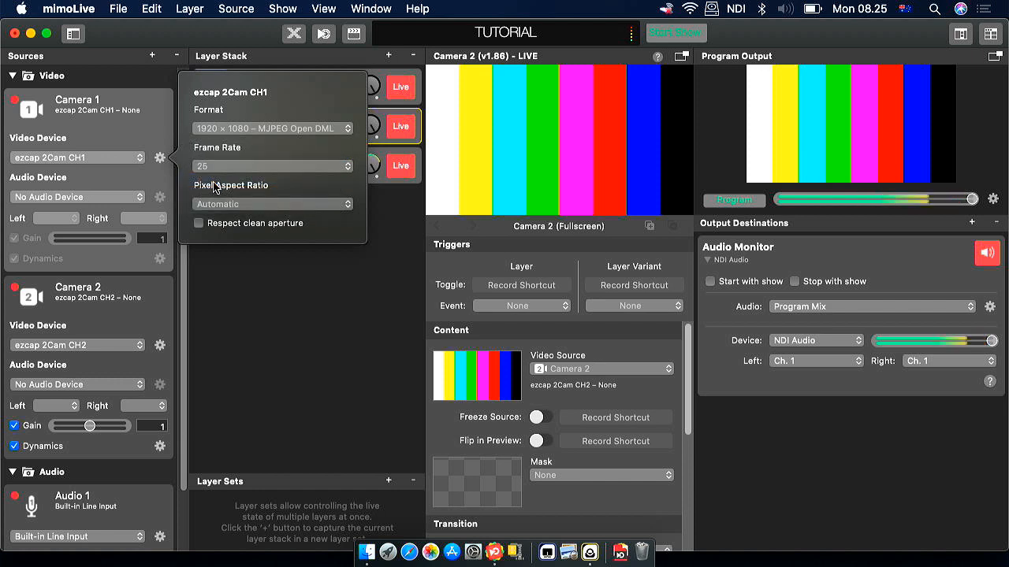
- Set the frame rate of Camera 2's capture device to 25
click(160, 346)
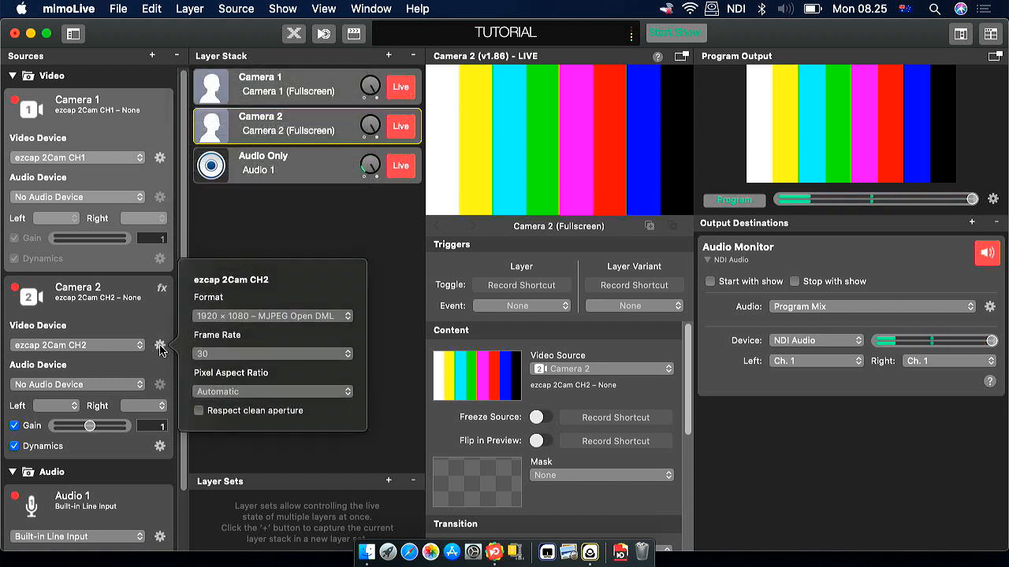
click(203, 356)
click(202, 370)
click(531, 109)
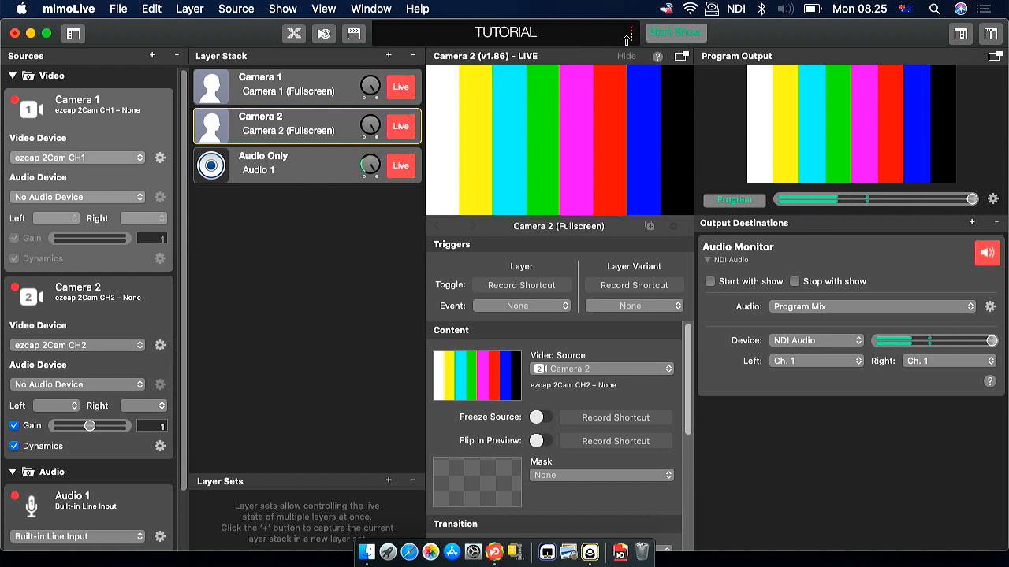
- Check the document's size and video frame rate, and examine the render time and layer load in the Render Performance Monitor
click(631, 36)
click(631, 36)
click(630, 36)
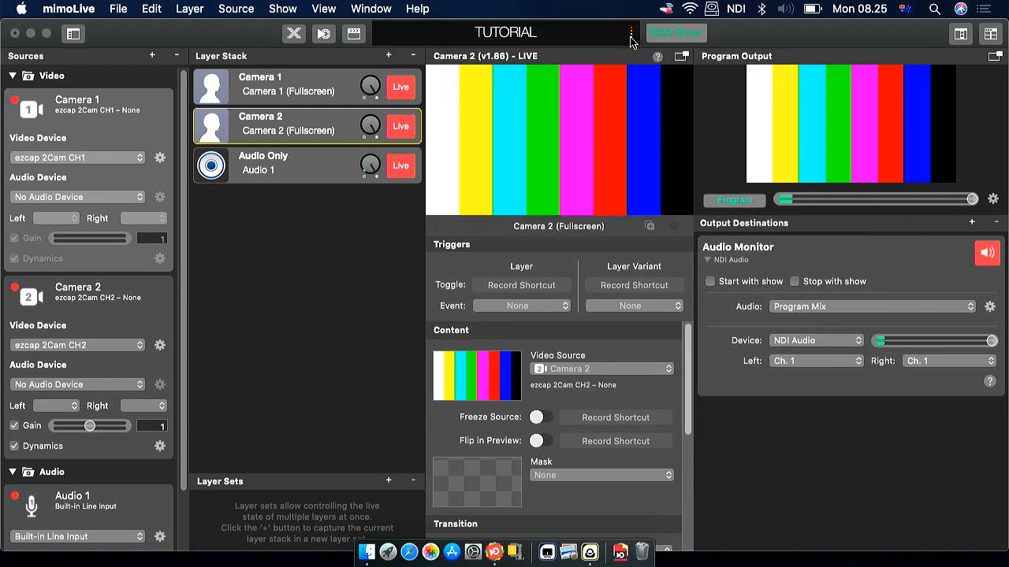
click(615, 38)
click(615, 38)
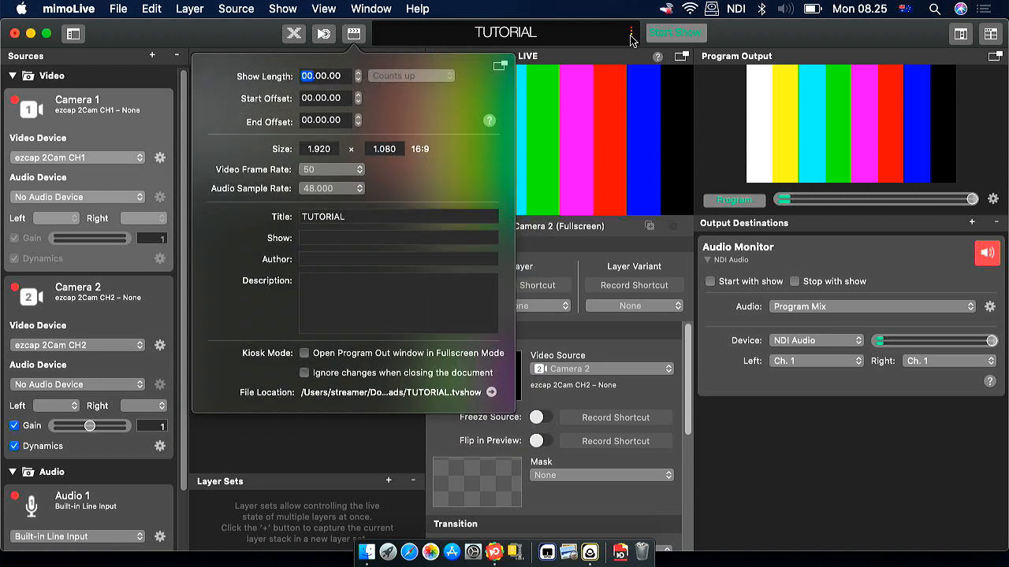
click(630, 35)
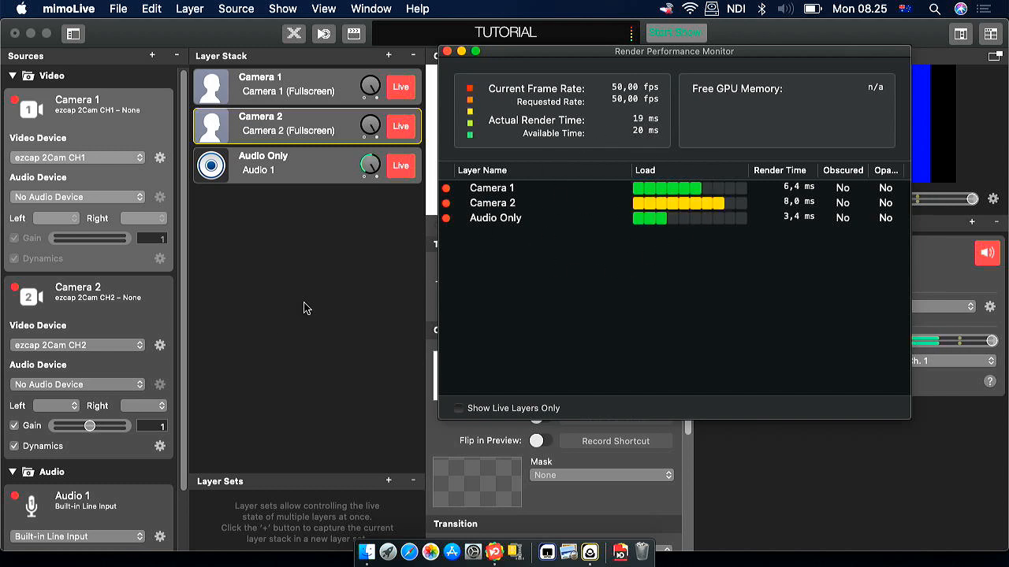
key(super+w)
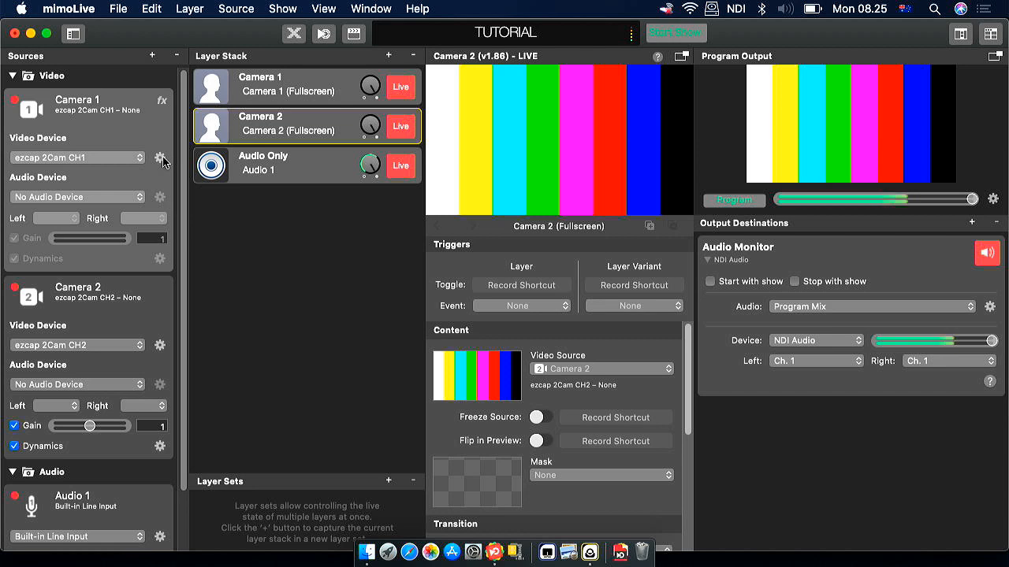
- Set Camera 1's capture device to the 1360 × 768 – MJPEG Open DML format with a frame rate of 25
click(160, 158)
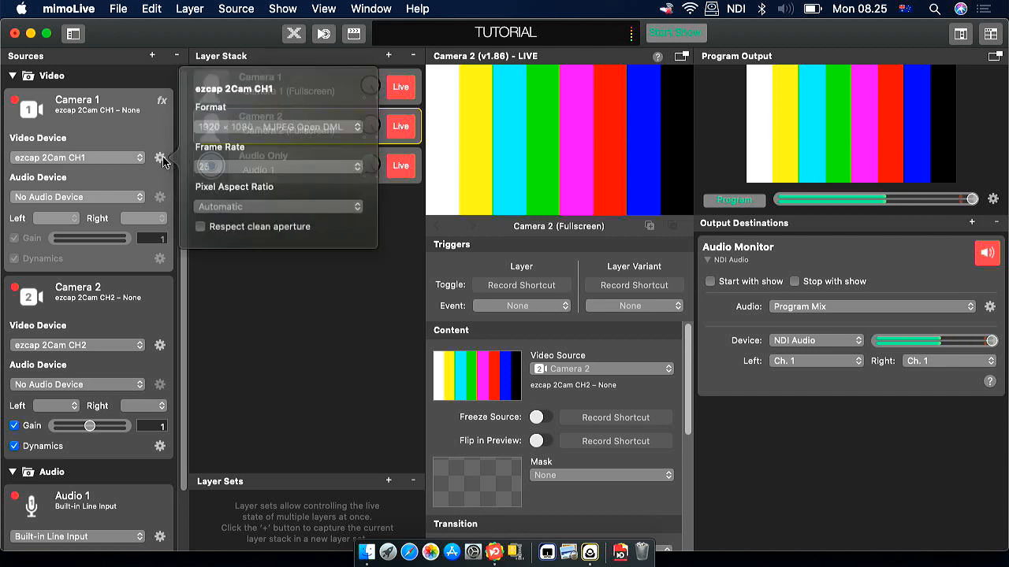
click(233, 131)
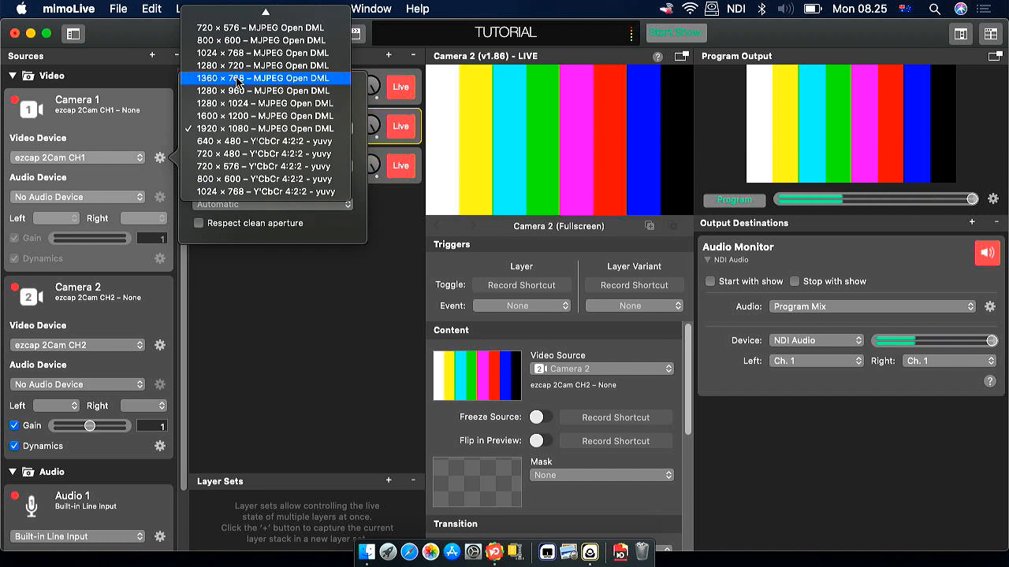
key(Escape)
click(203, 171)
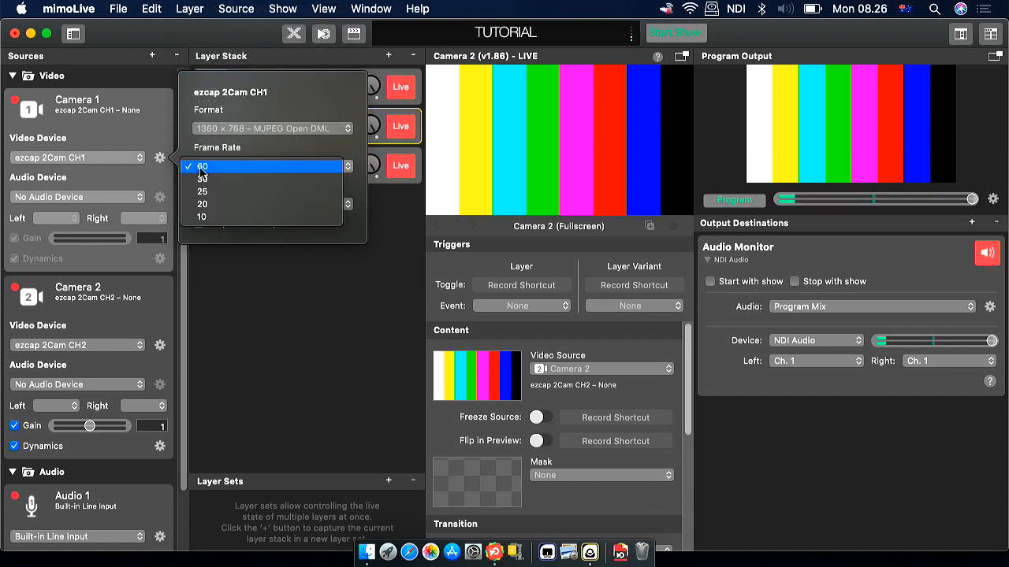
click(202, 192)
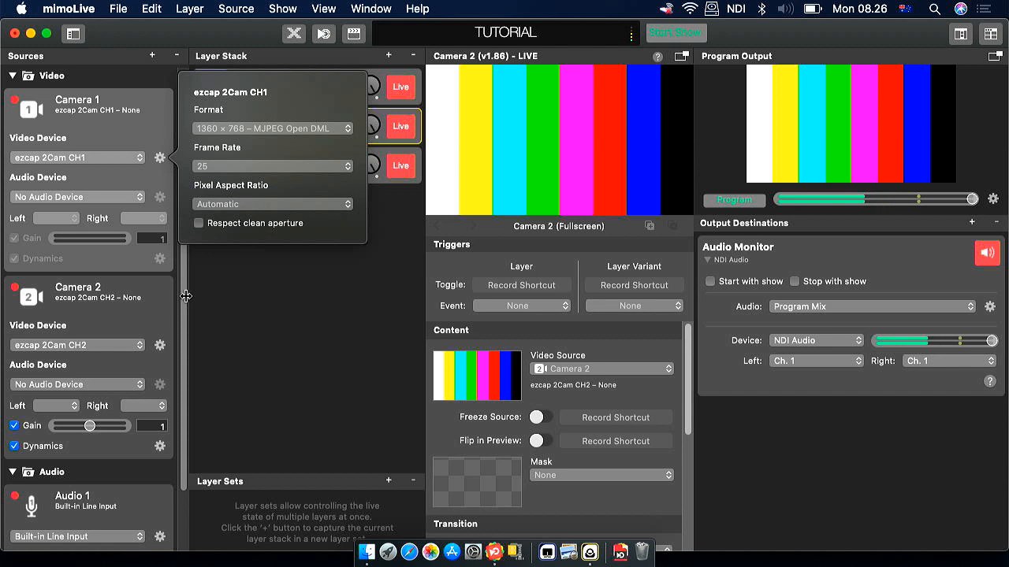
- Set Camera 2's capture device to the 1360 × 768 – MJPEG Open DML format and choose its frame rate
click(160, 346)
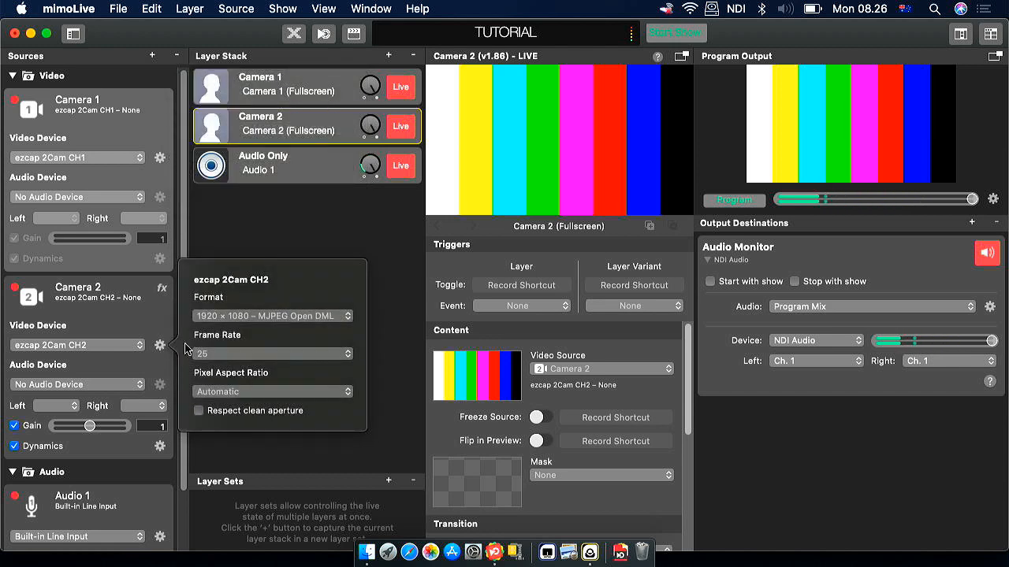
click(231, 319)
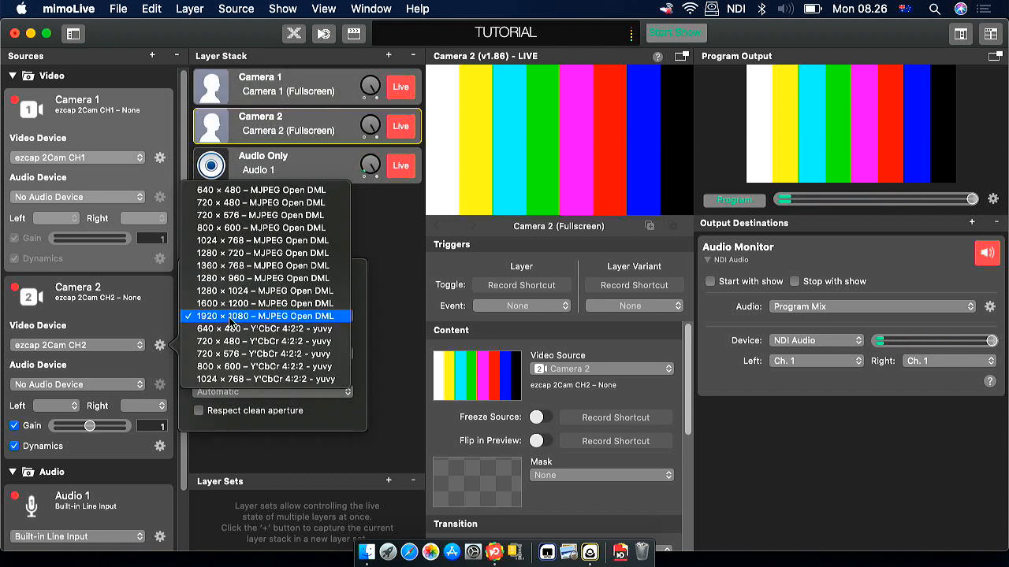
click(234, 267)
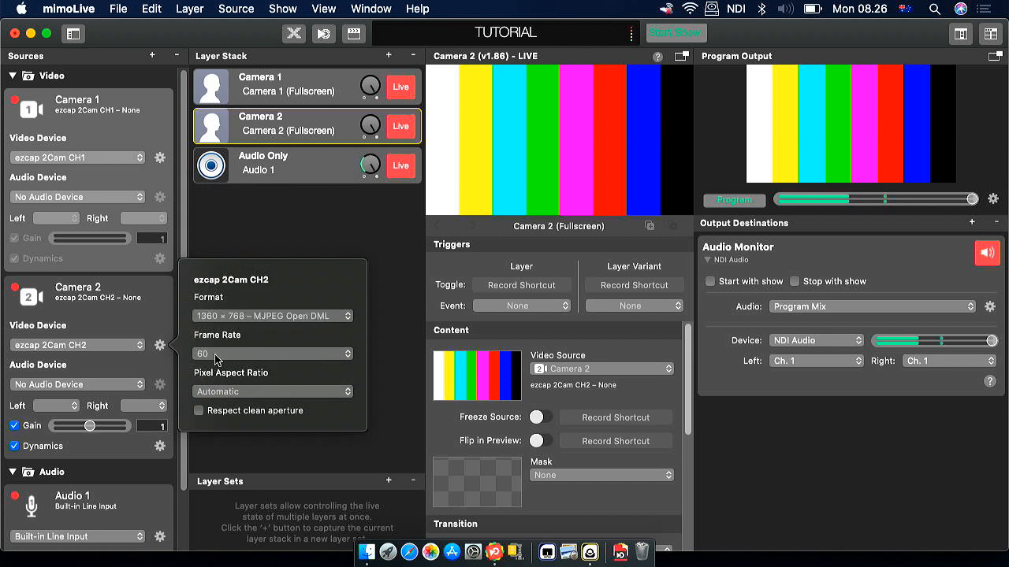
click(213, 357)
click(211, 387)
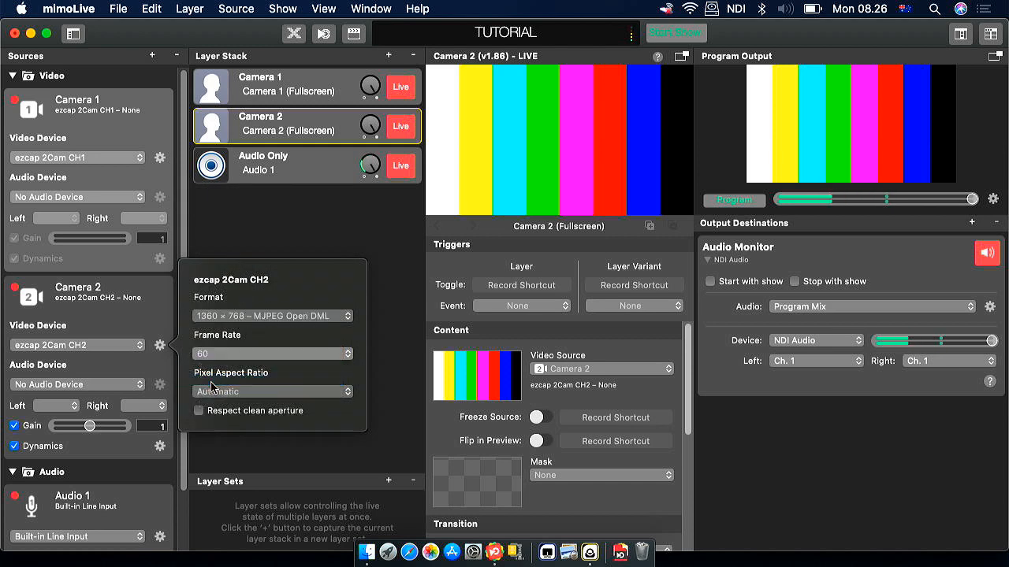
- Examine the actual render time and each layer's load in the Render Performance Monitor with the smaller camera format
click(295, 245)
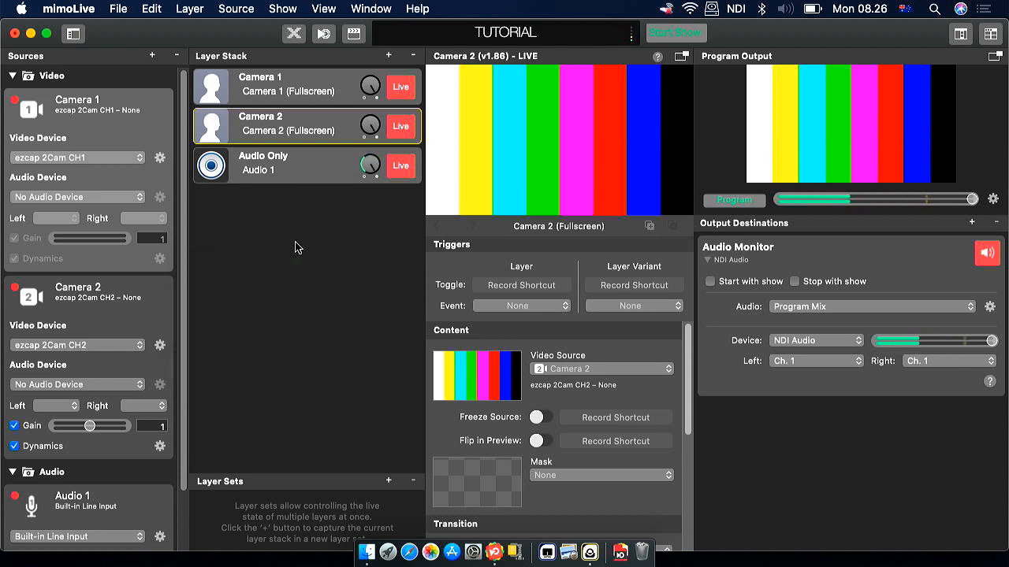
click(632, 37)
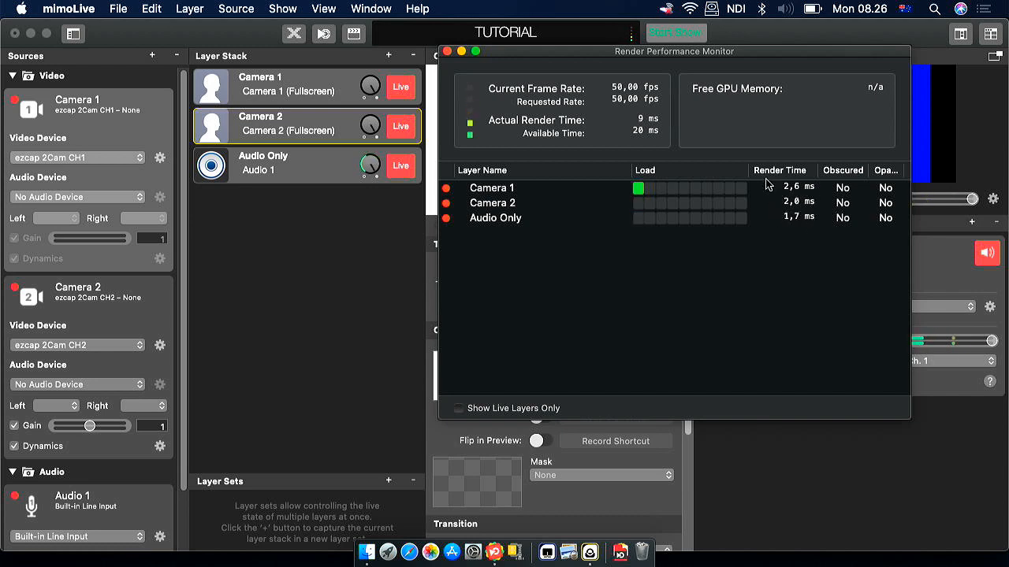
click(313, 212)
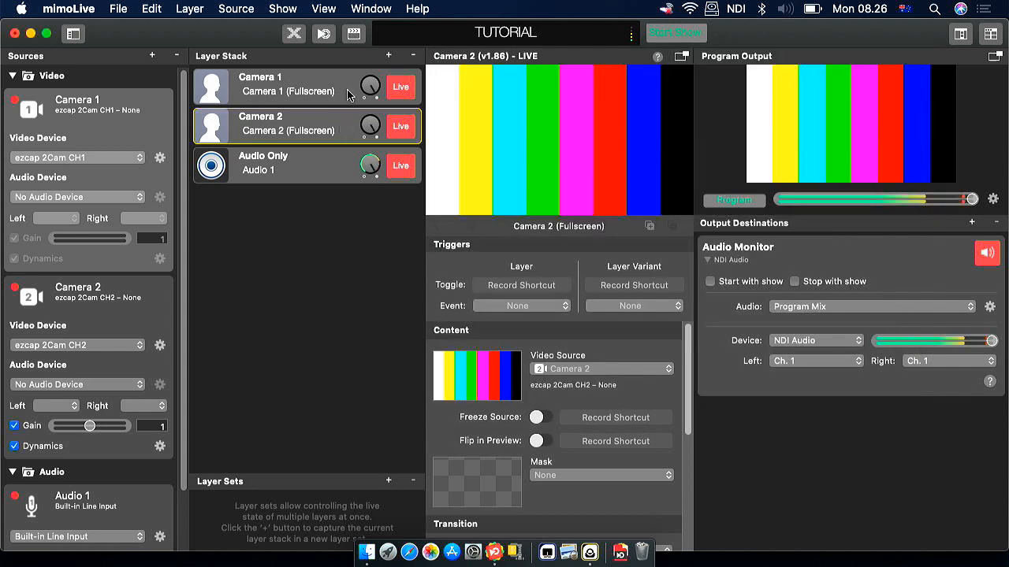
- Set the document's video frame rate to 25
click(355, 33)
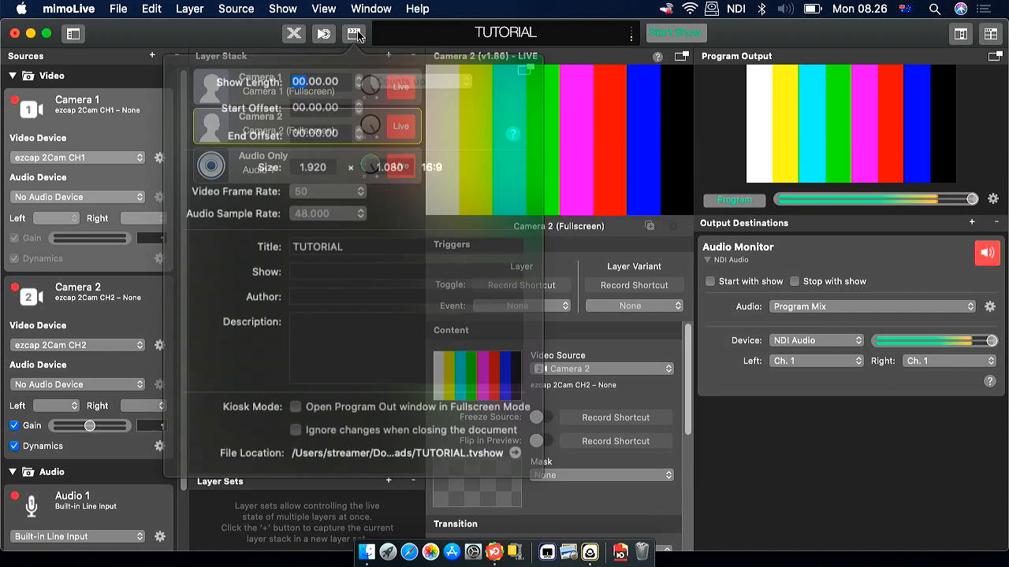
click(311, 171)
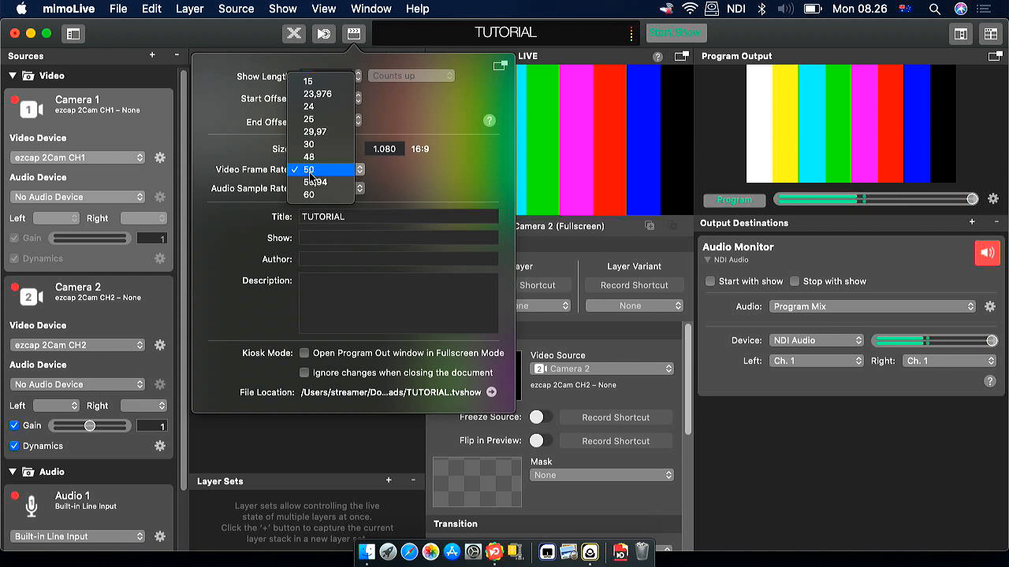
click(318, 122)
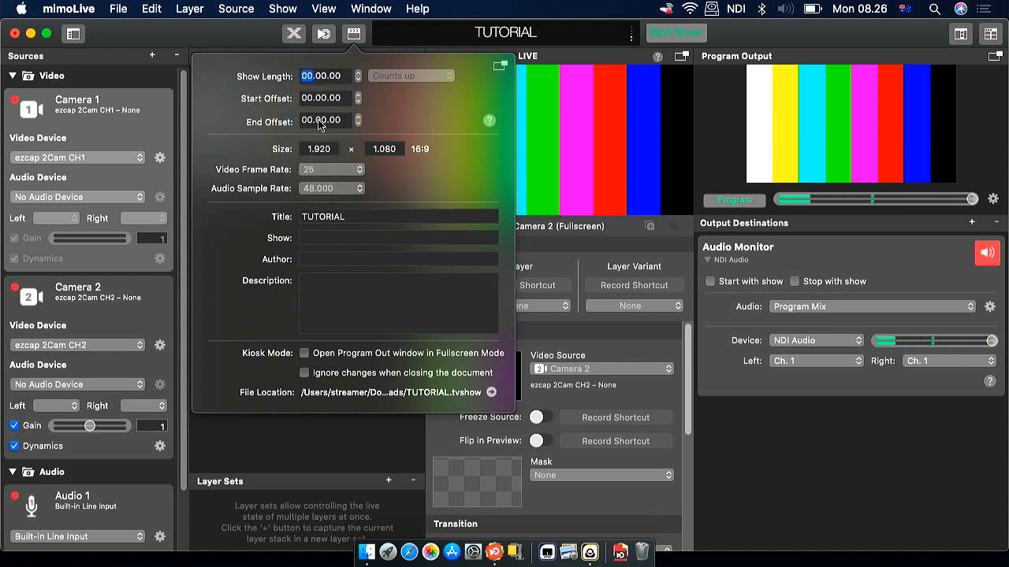
click(277, 462)
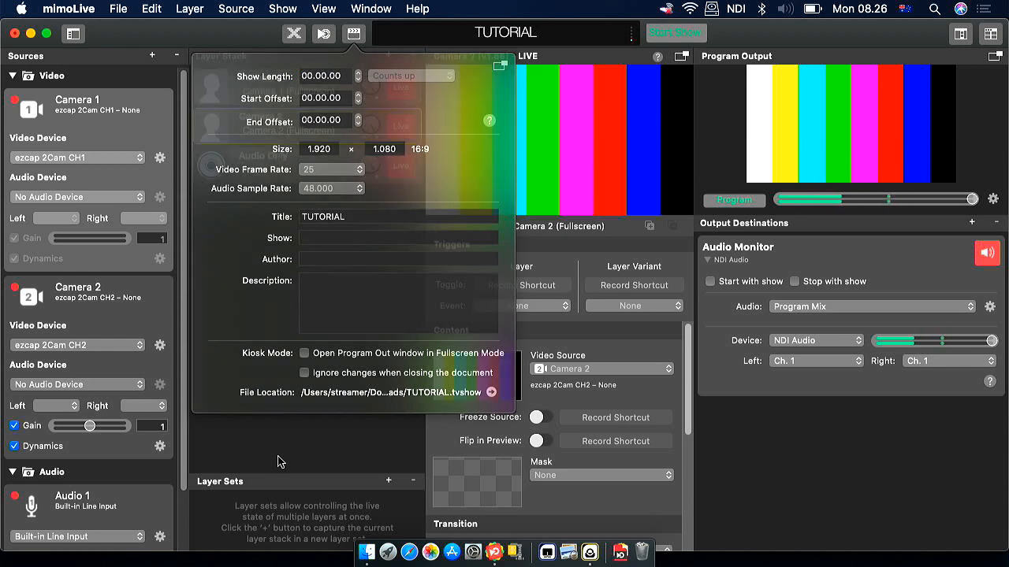
- Examine render performance at the document's 25 frame rate, and look over the video and audio sources
click(630, 38)
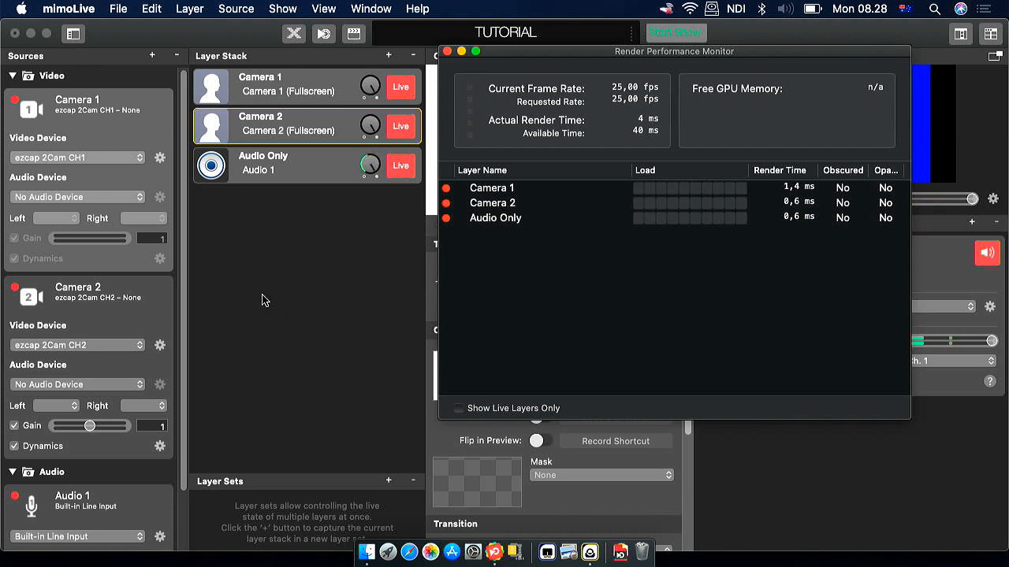
click(272, 306)
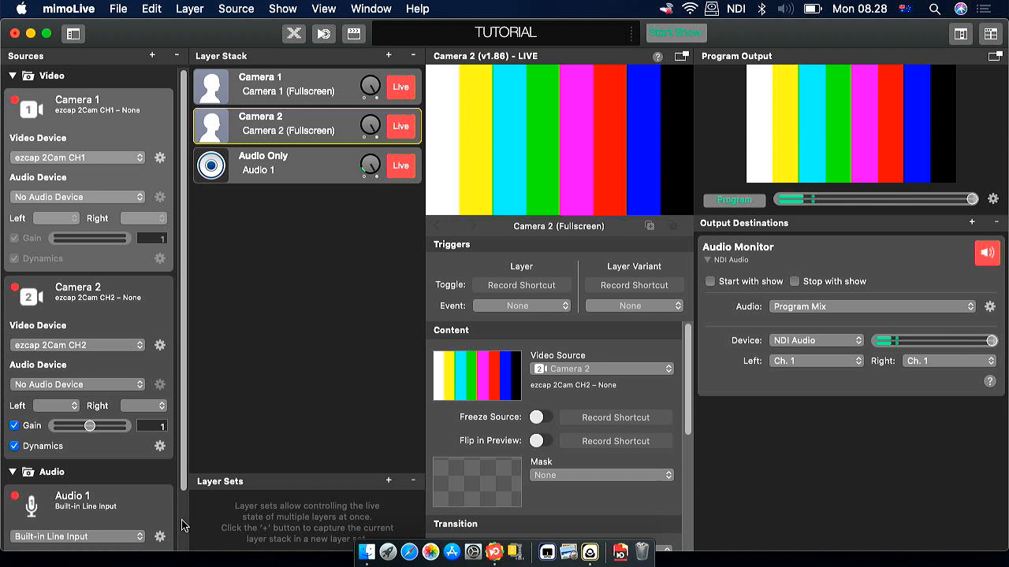
scroll(182, 526, down, 3)
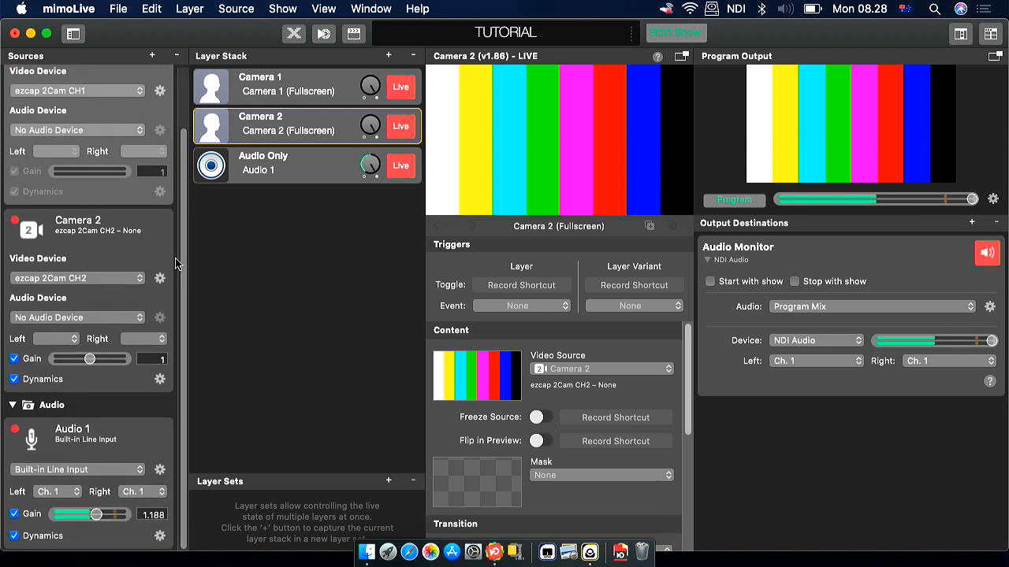
scroll(185, 95, up, 3)
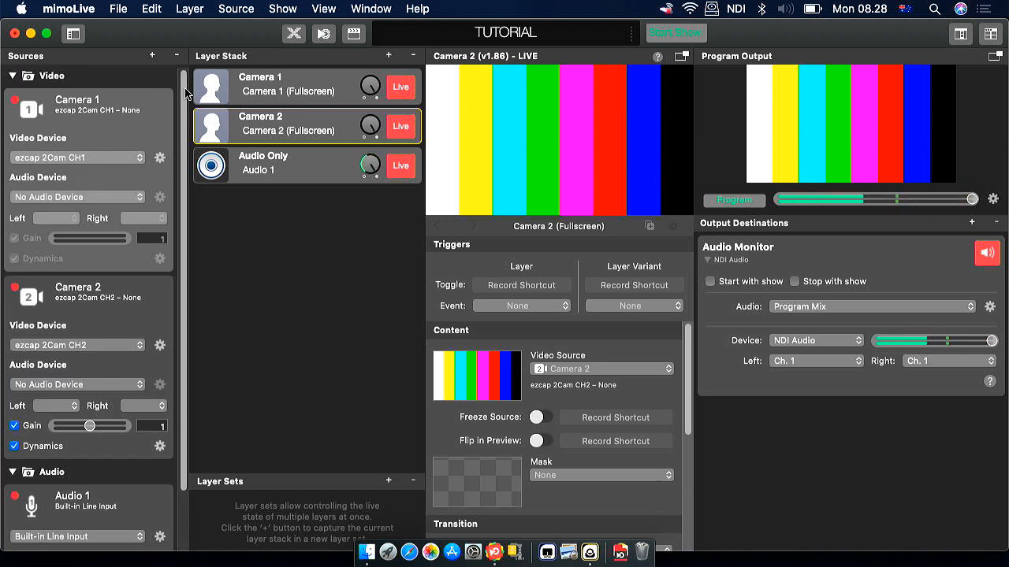